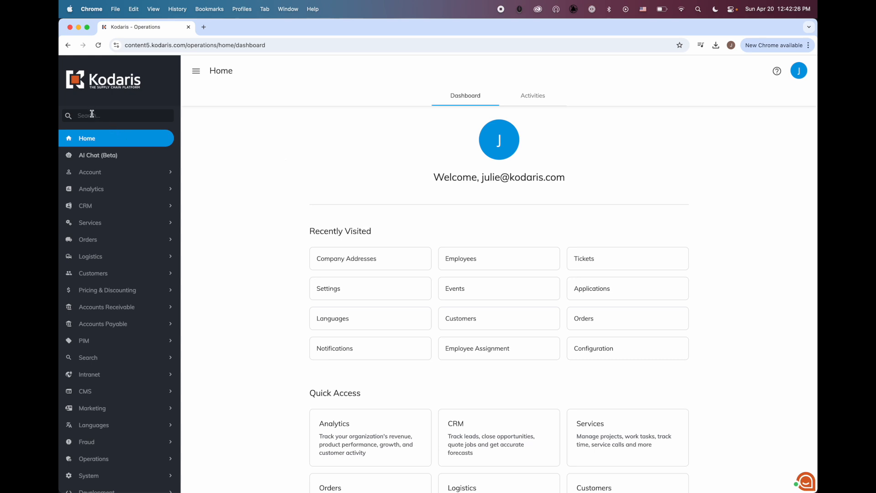
# Expand CRM in the sidebar and open Employee Assignment on its Company Assignment tab
pyautogui.click(86, 207)
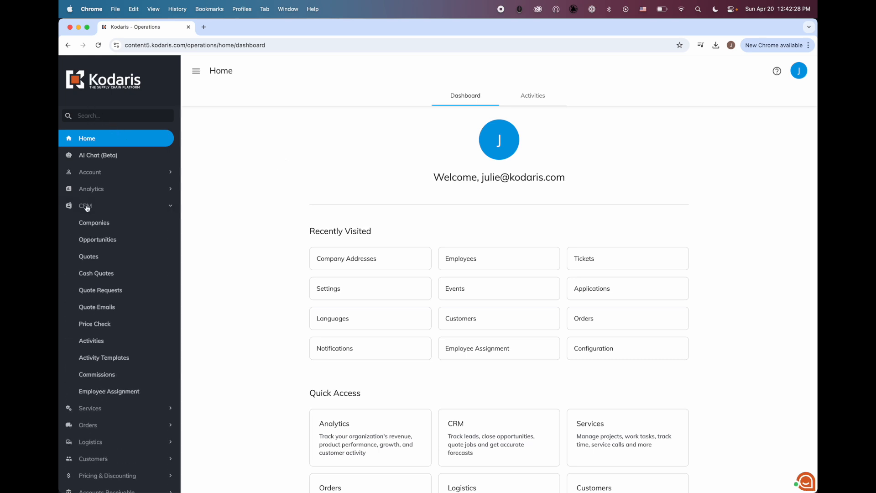
pyautogui.click(101, 392)
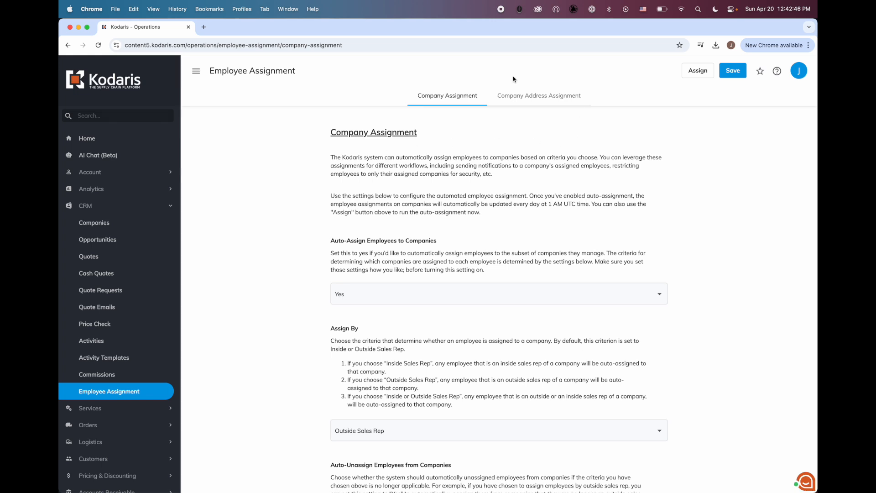
# Switch to Company Address Assignment and review its auto-assign (No) and blank Assign By settings
pyautogui.click(545, 100)
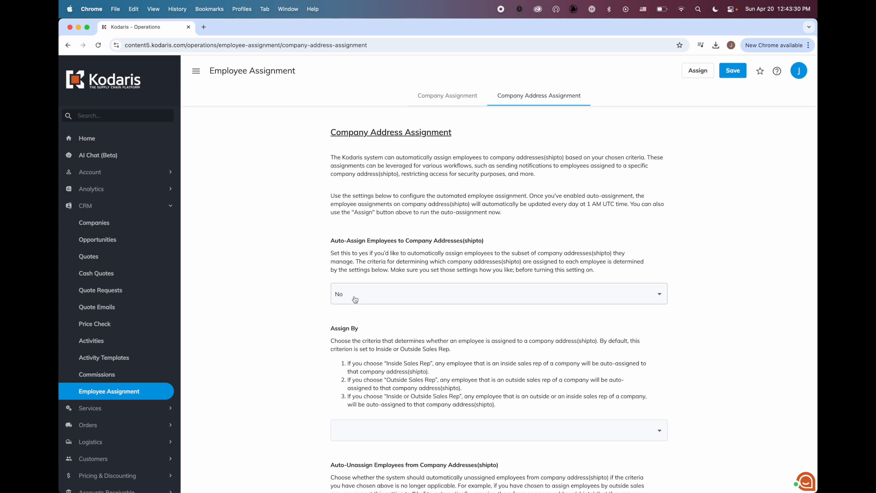
pyautogui.scroll(-3, 355, 299)
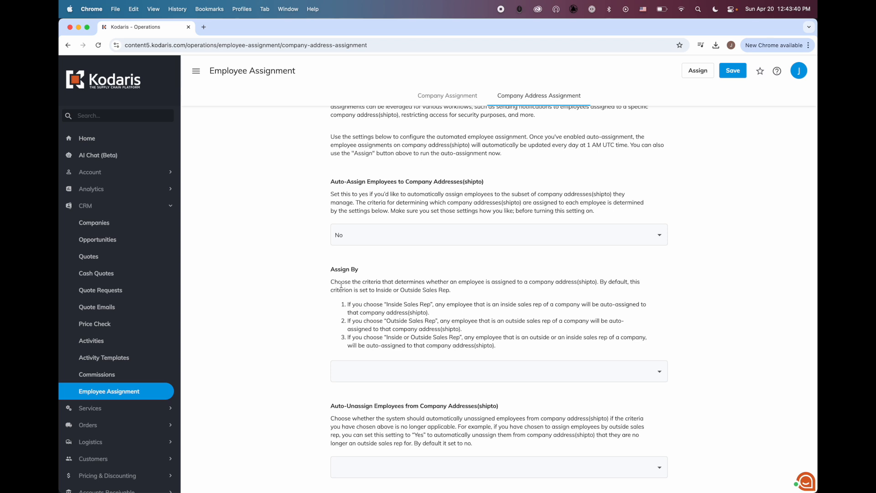
pyautogui.scroll(-3, 347, 265)
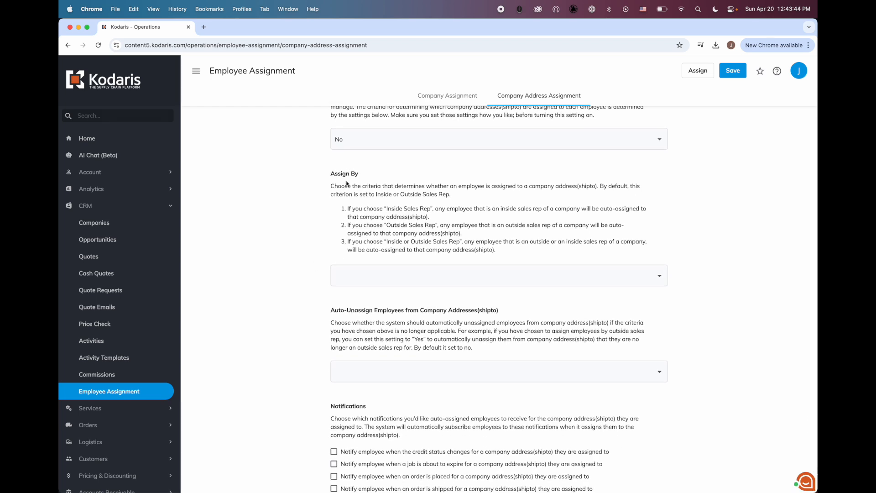
# Set the company address Assign By option to Outside Sales Rep
pyautogui.click(360, 279)
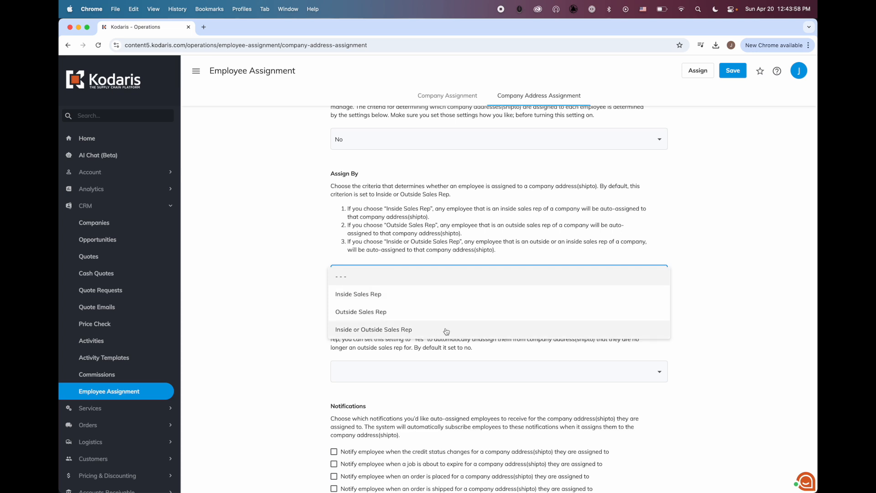
pyautogui.click(418, 313)
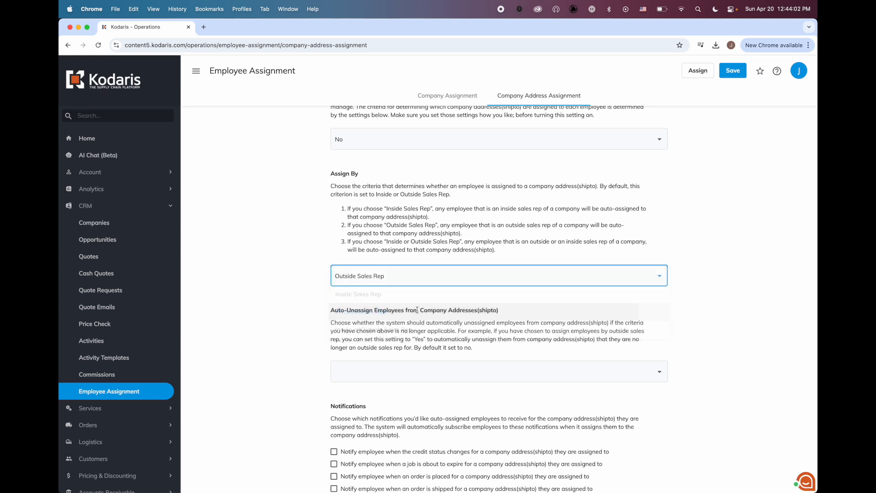
pyautogui.click(291, 291)
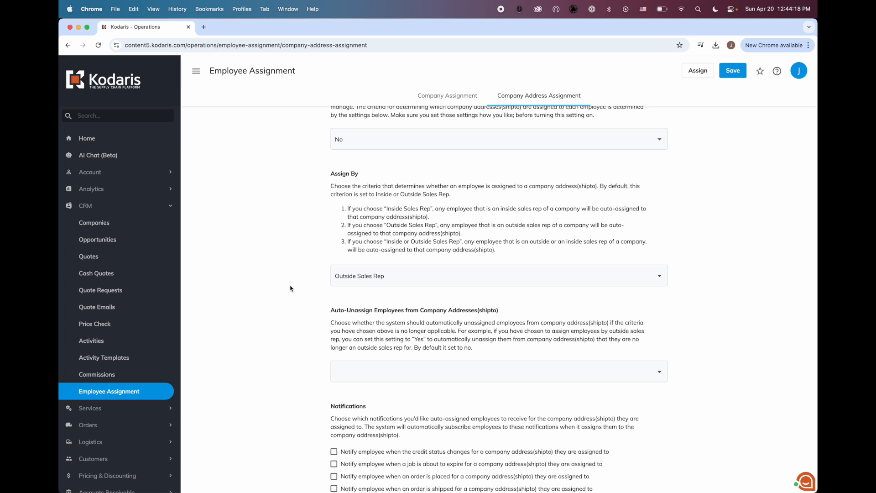
pyautogui.scroll(-2, 290, 288)
# Set Auto-Unassign Employees from Company Addresses to Yes and tick the order-placed notification
pyautogui.click(374, 347)
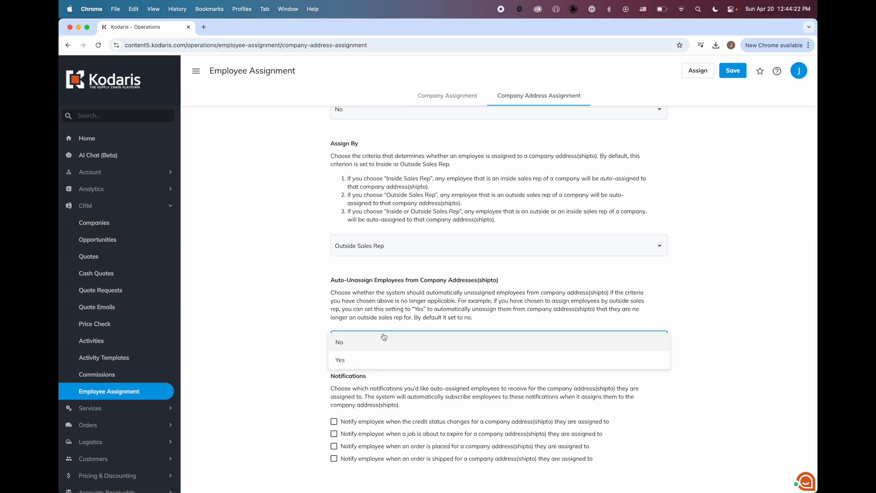
pyautogui.click(365, 362)
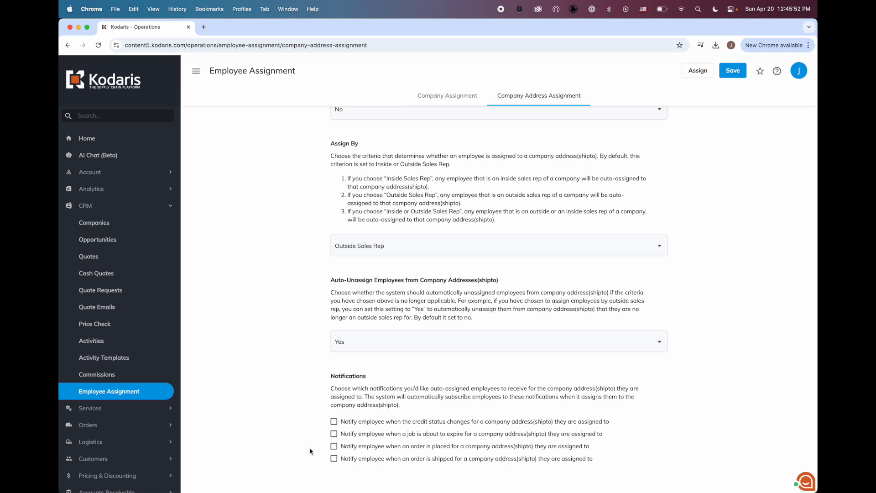
pyautogui.click(365, 447)
# Set Auto-Assign Employees to Company Addresses to Yes and save the settings
pyautogui.scroll(5, 291, 430)
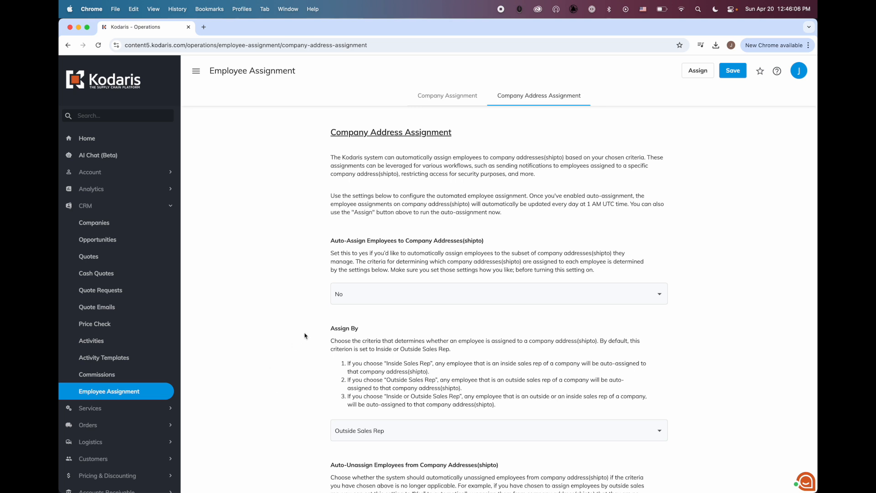
pyautogui.click(346, 302)
pyautogui.click(351, 278)
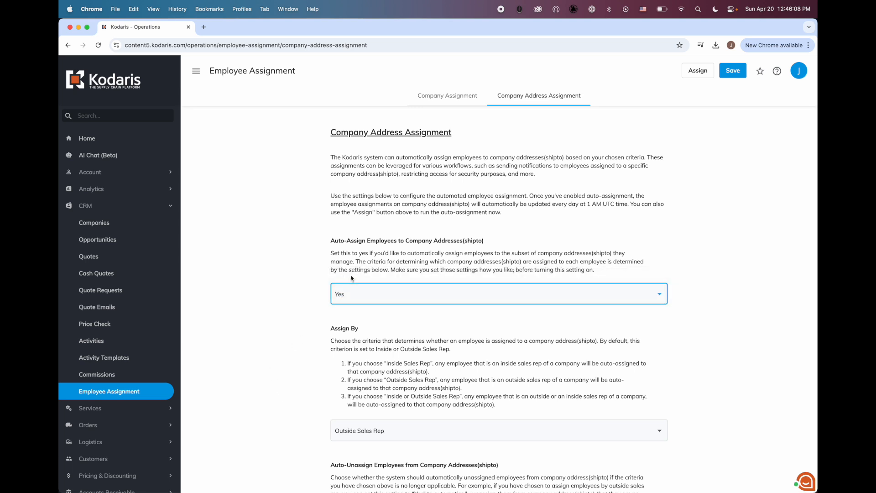
pyautogui.click(729, 72)
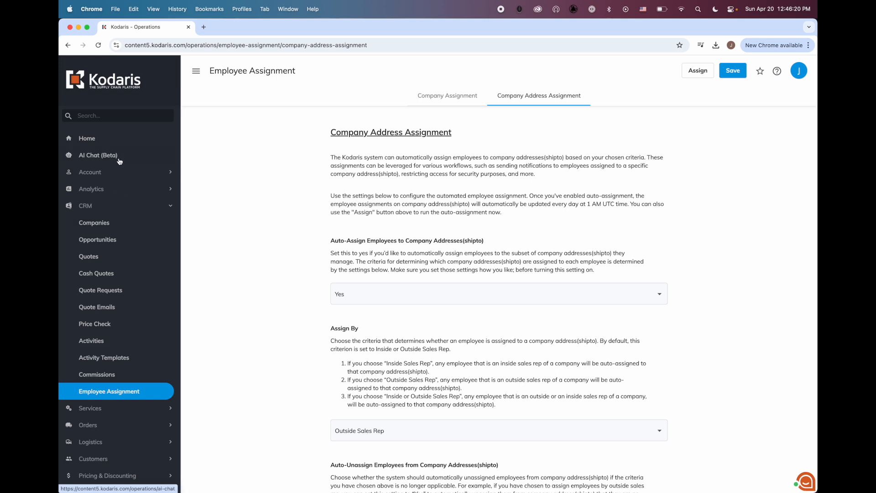
pyautogui.click(118, 115)
# Find Employees via the sidebar search 'empl' and open the user's record to see External ID KD
pyautogui.write('empl')
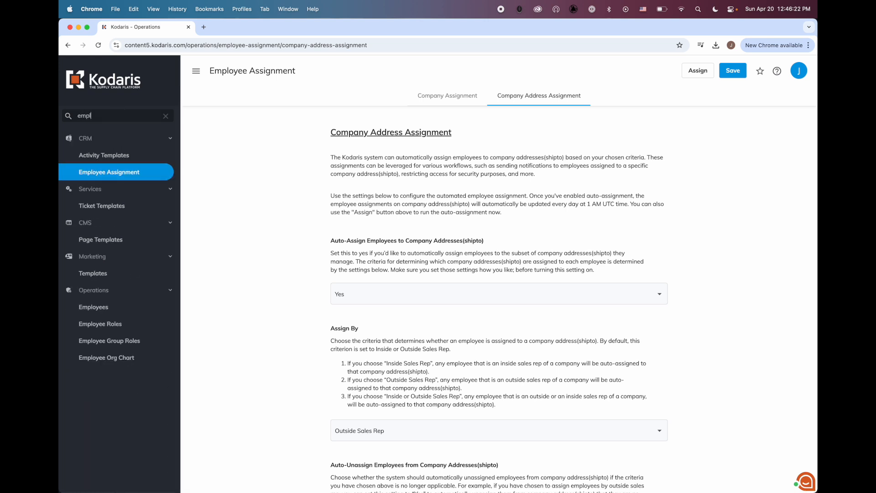
pyautogui.click(88, 307)
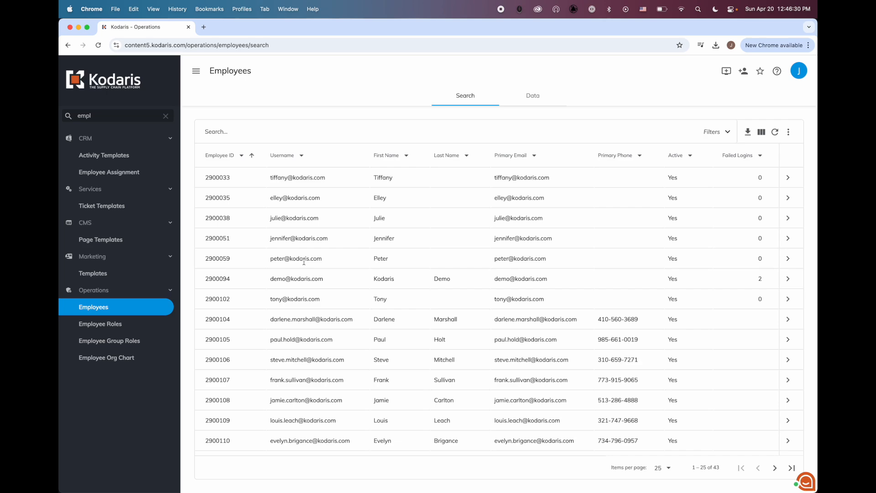
pyautogui.tripleClick(294, 218)
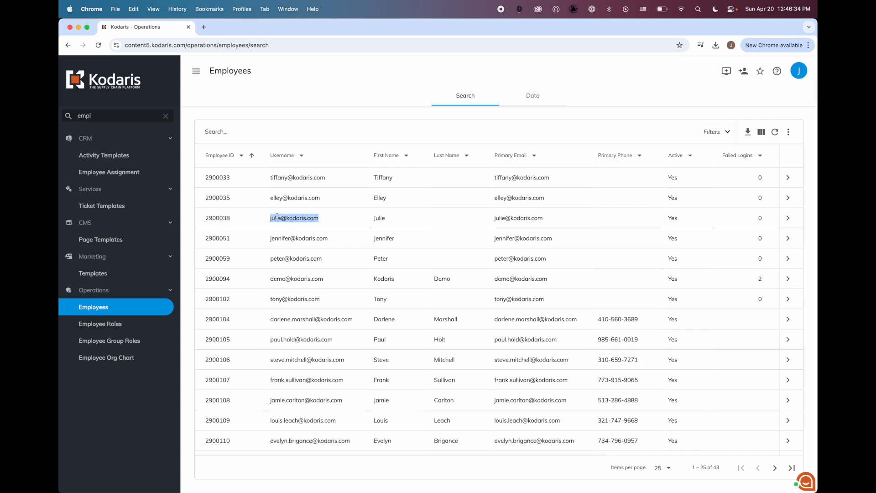
pyautogui.click(788, 218)
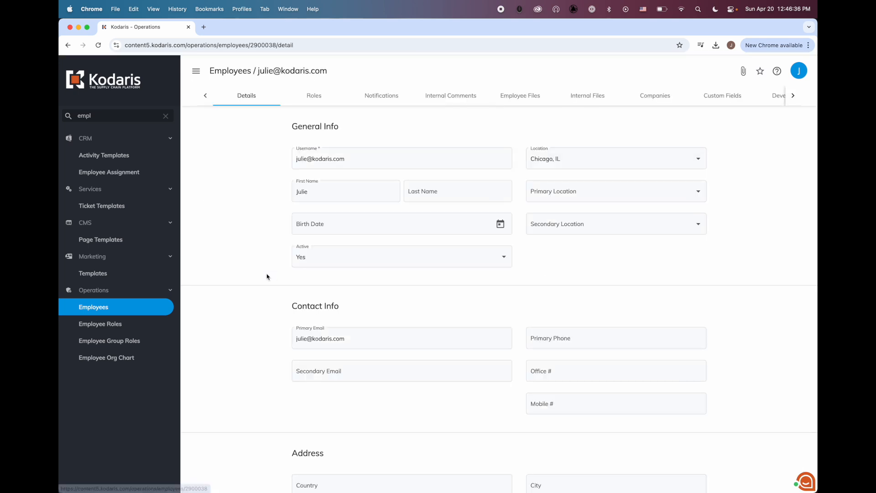
pyautogui.scroll(-10, 267, 276)
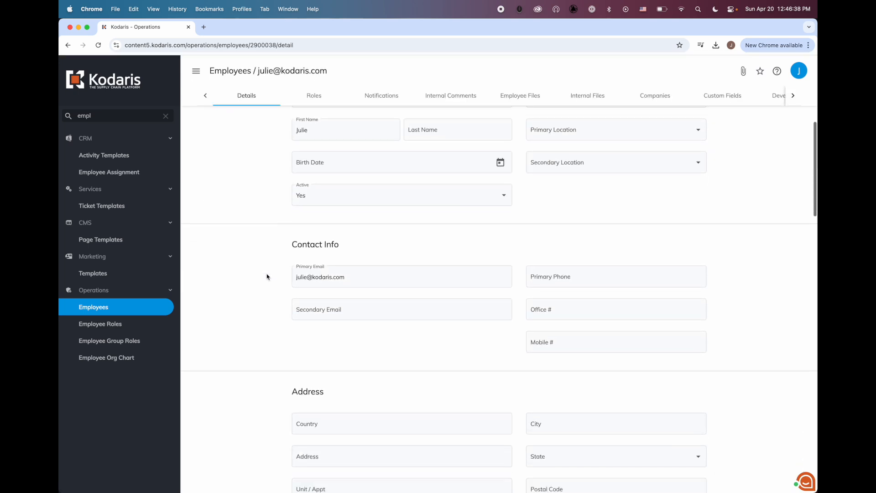
pyautogui.scroll(-10, 267, 276)
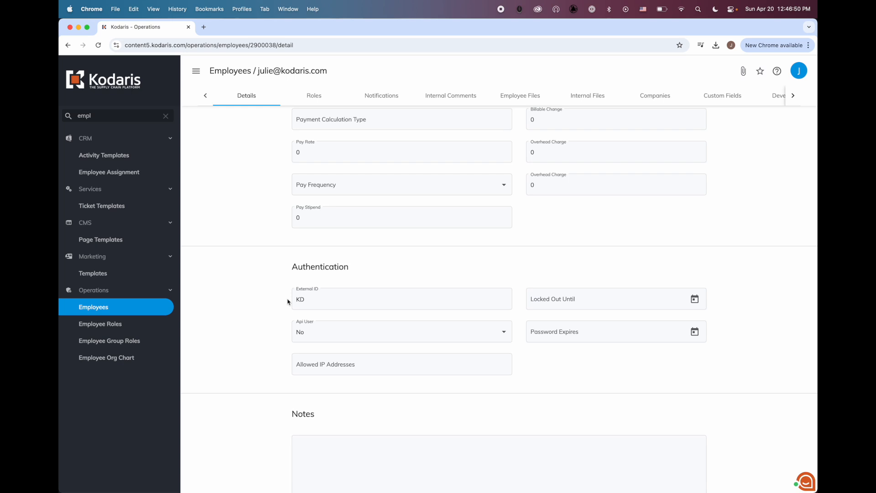
# Replace the sidebar search text with 'comp' to find company pages
pyautogui.doubleClick(130, 116)
pyautogui.press('BackSpace')
pyautogui.write('comp')
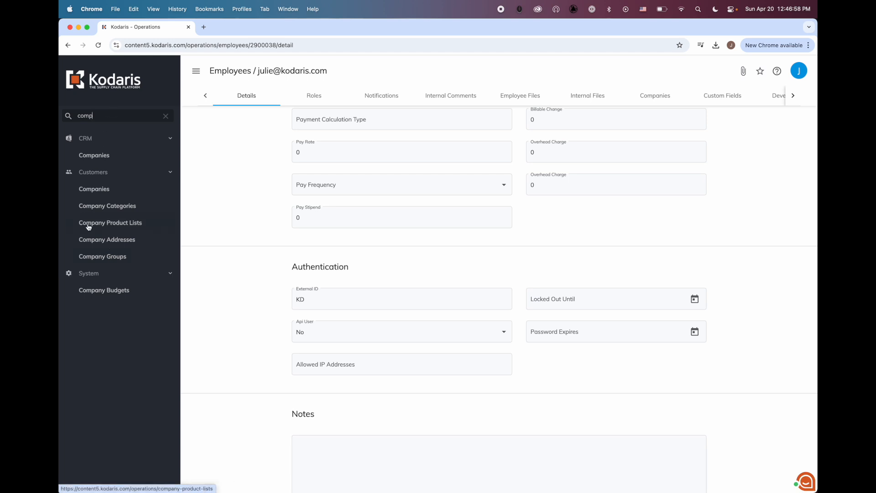
# Open Company Addresses and add the Inside Rep and Outside Rep columns to the table
pyautogui.click(111, 244)
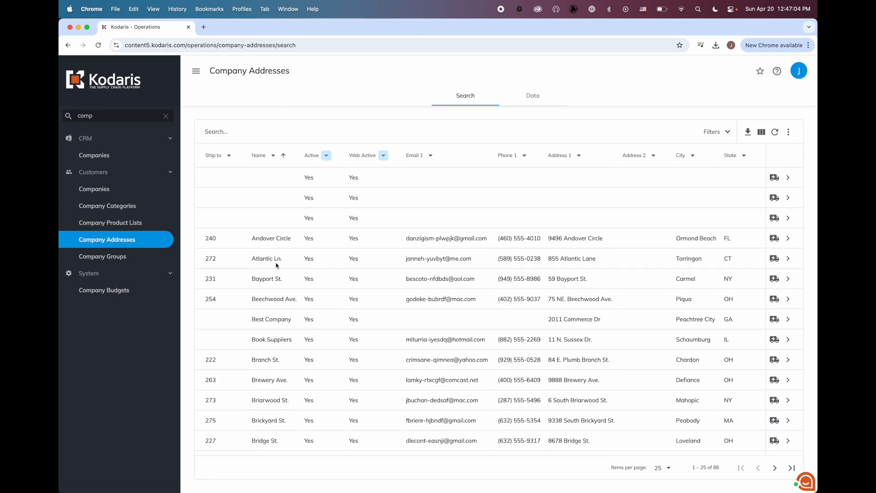
pyautogui.click(761, 132)
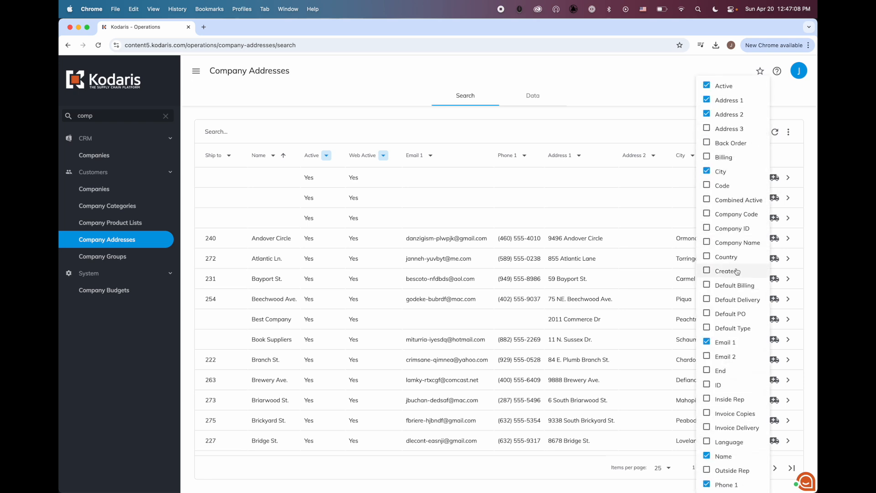
pyautogui.scroll(-5, 737, 271)
pyautogui.scroll(5, 737, 271)
pyautogui.scroll(-2, 737, 271)
pyautogui.click(736, 318)
pyautogui.scroll(-1, 736, 329)
pyautogui.click(729, 374)
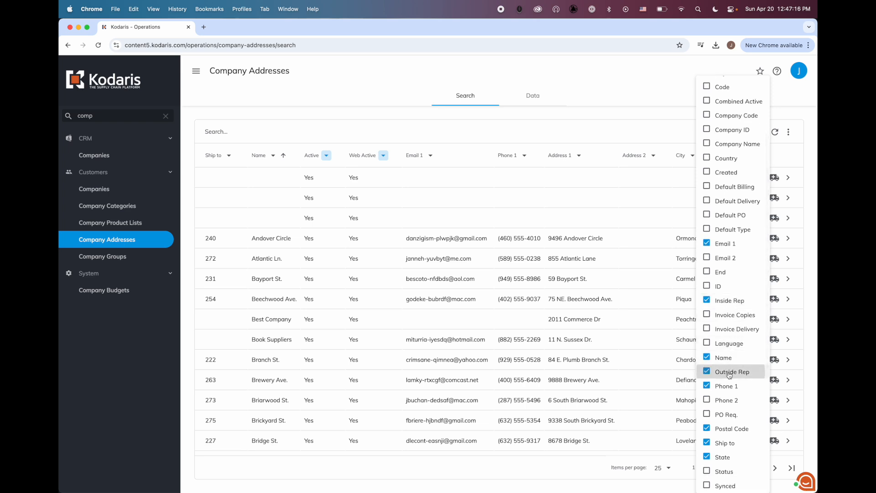
pyautogui.click(534, 358)
# Locate outside rep code GJ in row one, then return to the employee record
pyautogui.hscroll(5, 535, 358)
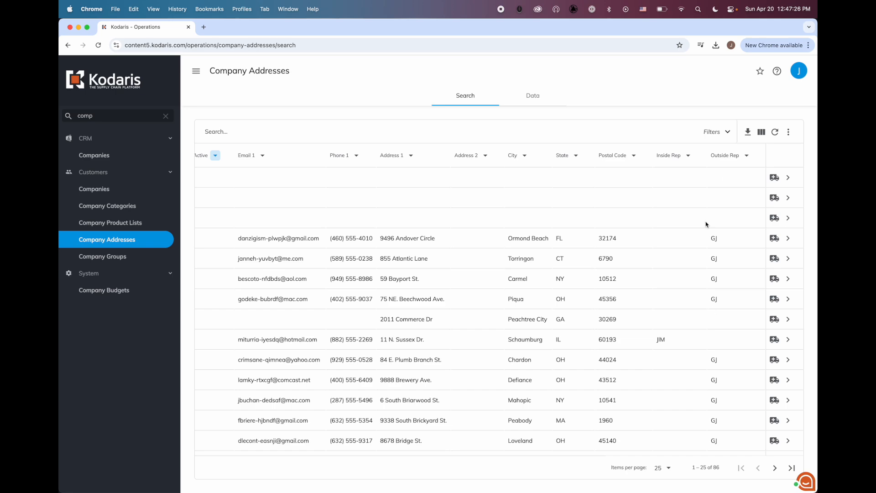
pyautogui.moveTo(728, 243); pyautogui.dragTo(701, 243)
pyautogui.click(68, 45)
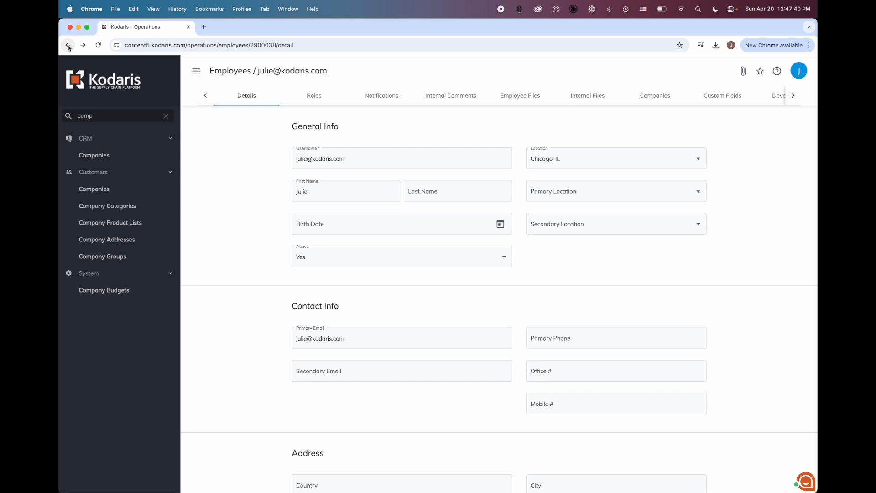
# Change the employee's External ID under Authentication from KD to GJ
pyautogui.scroll(-15, 236, 179)
pyautogui.scroll(-6, 256, 250)
pyautogui.doubleClick(316, 276)
pyautogui.press('BackSpace')
pyautogui.write('GJ')
pyautogui.click(260, 271)
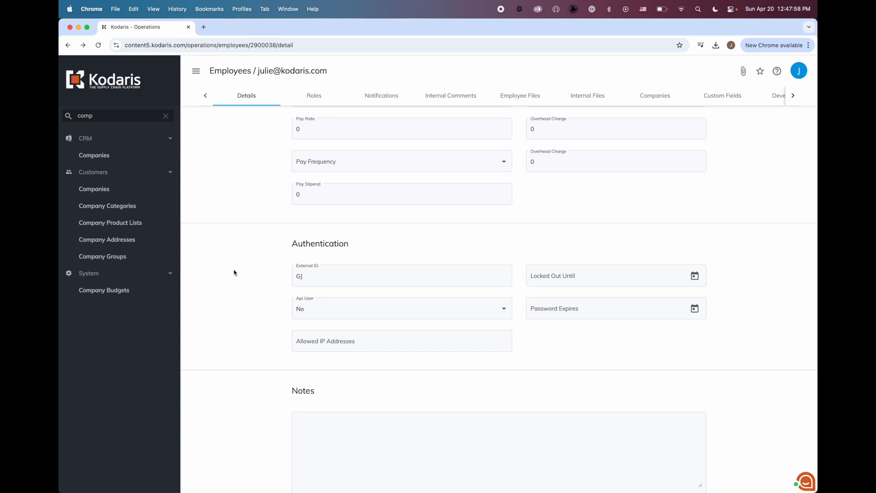
pyautogui.moveTo(317, 274); pyautogui.dragTo(289, 277)
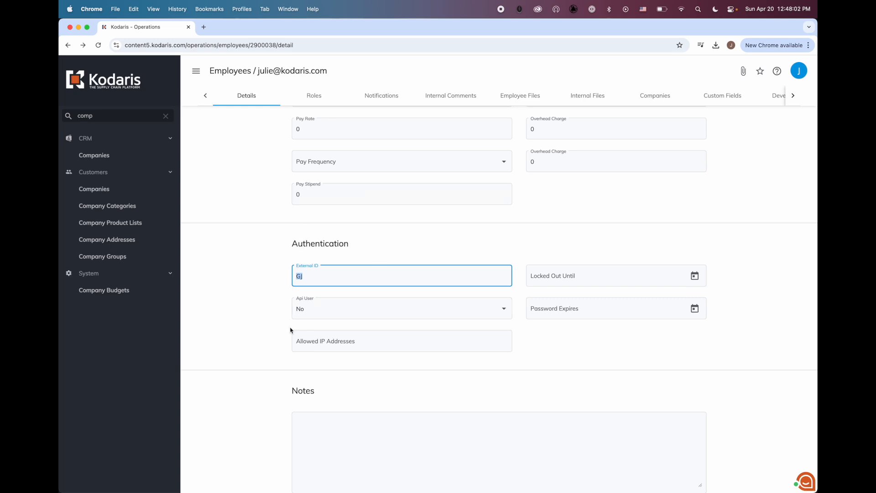
pyautogui.click(282, 268)
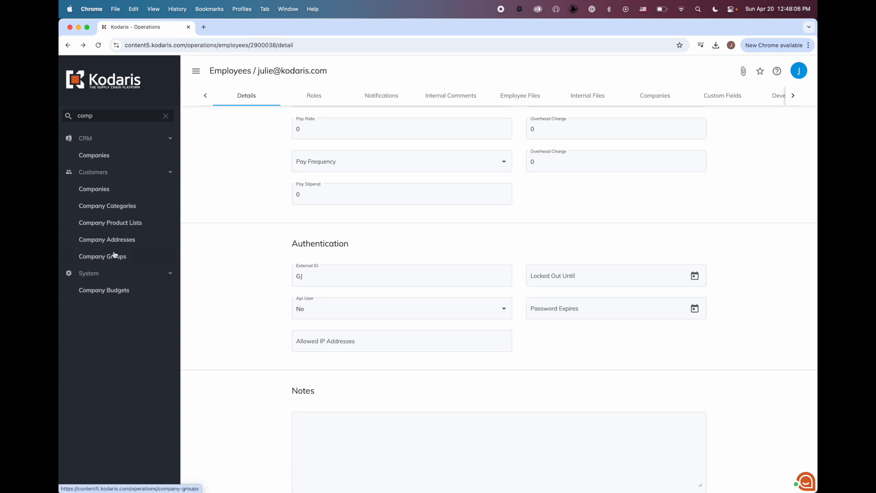
pyautogui.click(124, 239)
# Recheck the Outside Rep column, then change the sidebar search from 'comp' to 'empl'
pyautogui.hscroll(5, 742, 237)
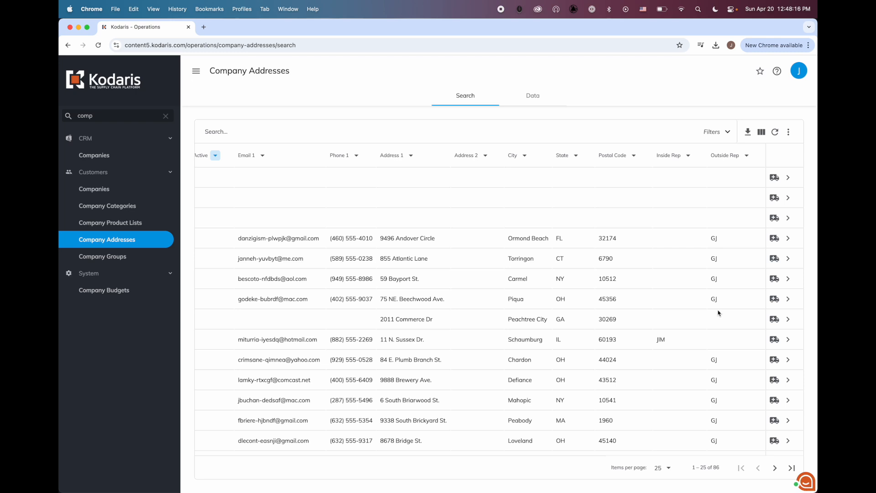
pyautogui.hscroll(-5, 718, 313)
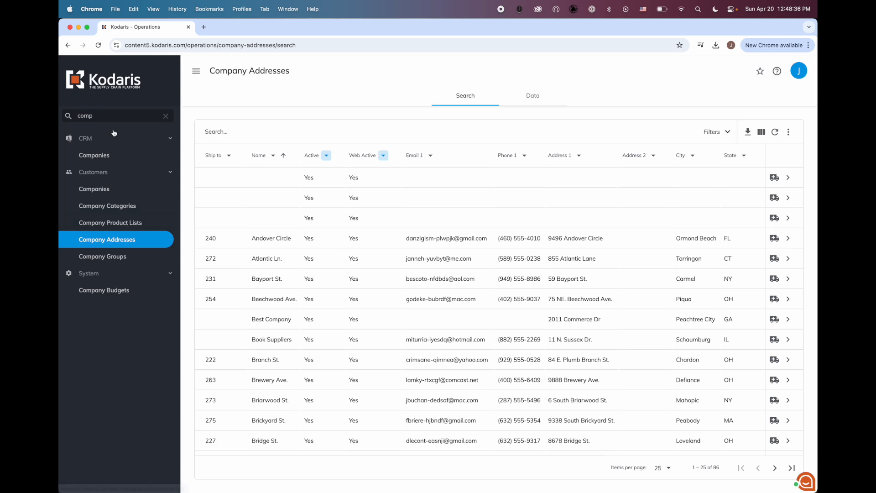
pyautogui.press('BackSpace')
pyautogui.press('BackSpace')
pyautogui.press('BackSpace')
pyautogui.press('BackSpace')
pyautogui.write('empl')
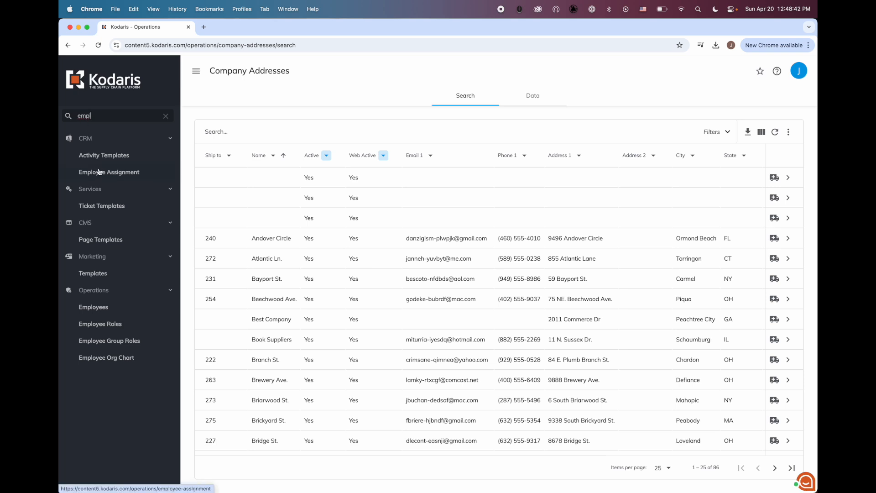
# Open Employee Assignment's Company Address Assignment tab and click Assign to run auto-assignment
pyautogui.click(98, 171)
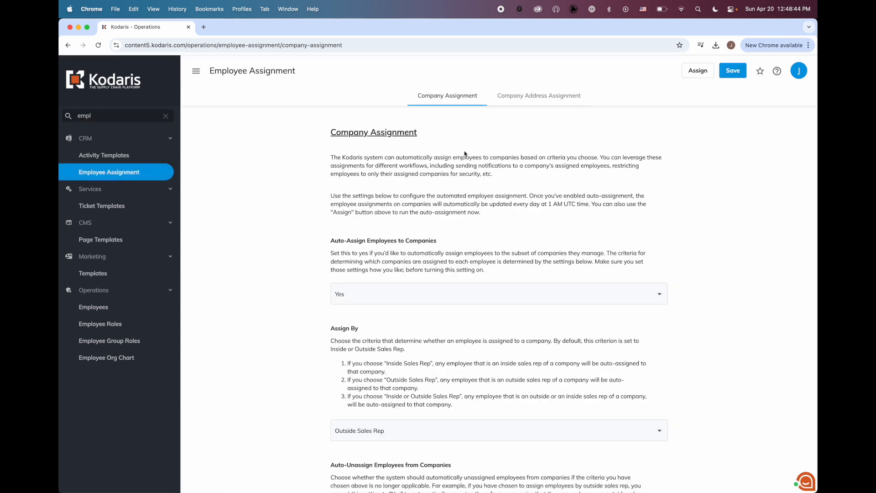
pyautogui.click(532, 95)
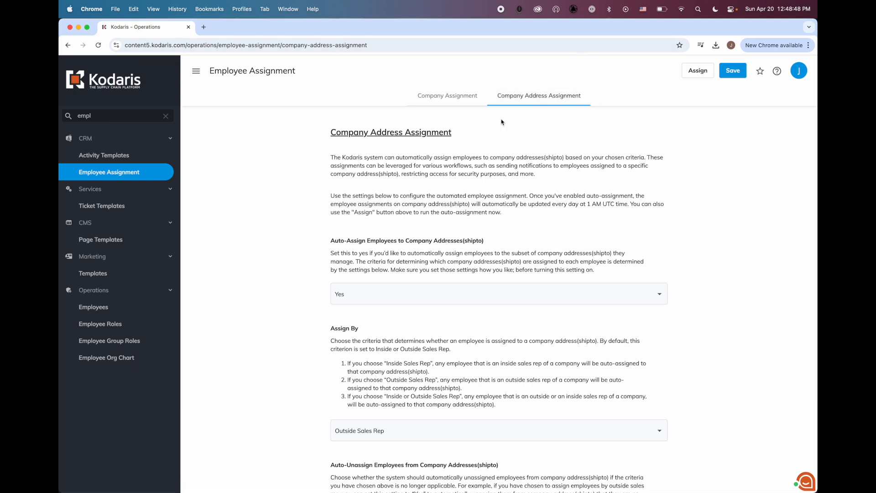
pyautogui.click(693, 72)
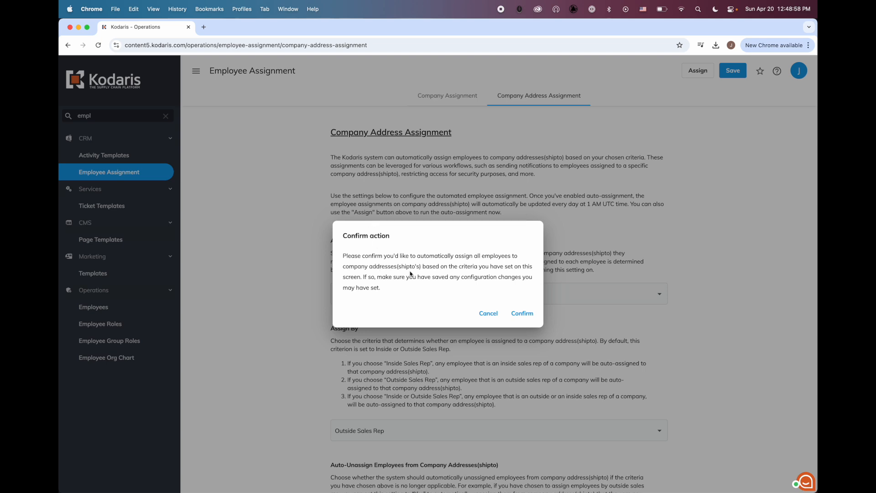
# Confirm the company address auto-assignment, then filter the navigation menu by 'comp'
pyautogui.click(522, 314)
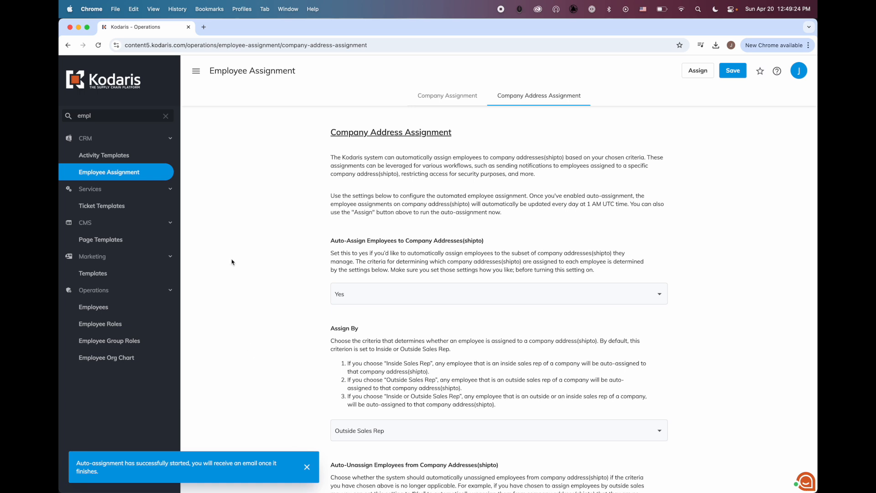
pyautogui.click(112, 113)
pyautogui.press('BackSpace')
pyautogui.press('BackSpace')
pyautogui.press('BackSpace')
pyautogui.press('BackSpace')
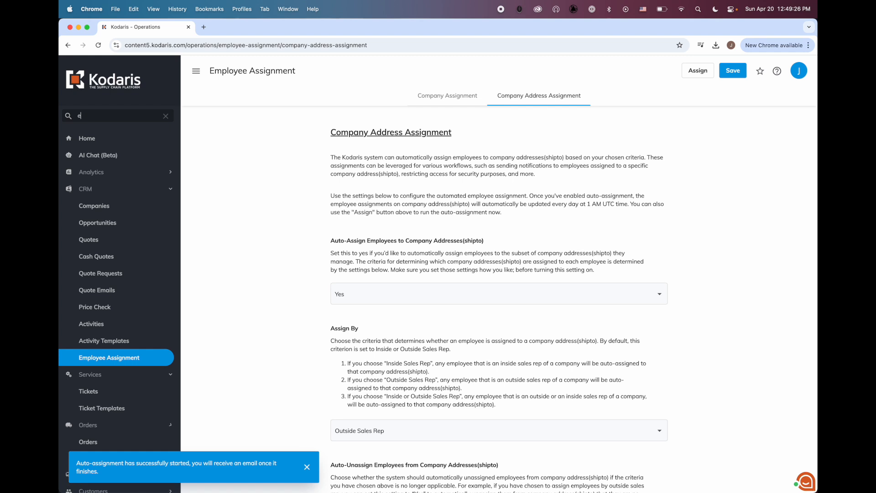
pyautogui.write('comp')
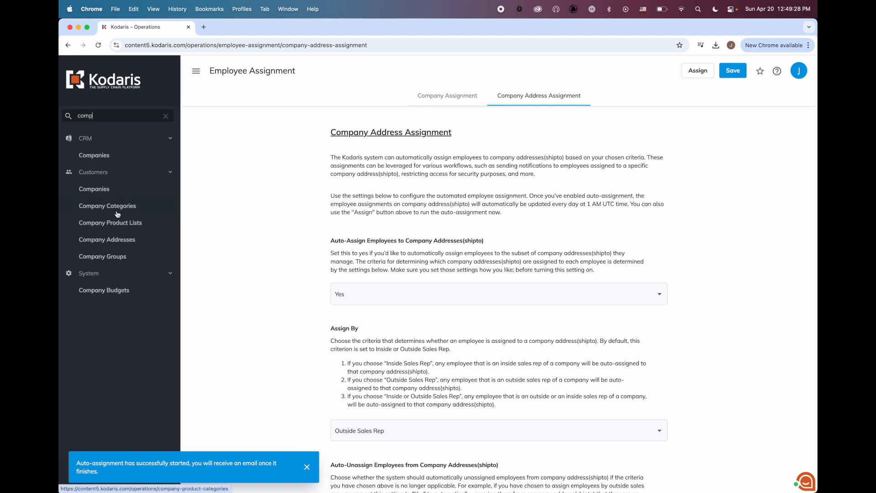
pyautogui.click(118, 242)
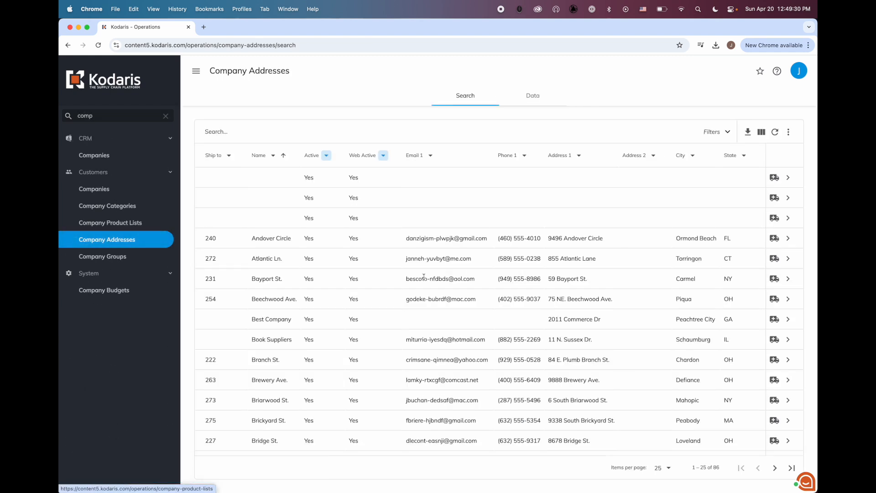
pyautogui.click(774, 132)
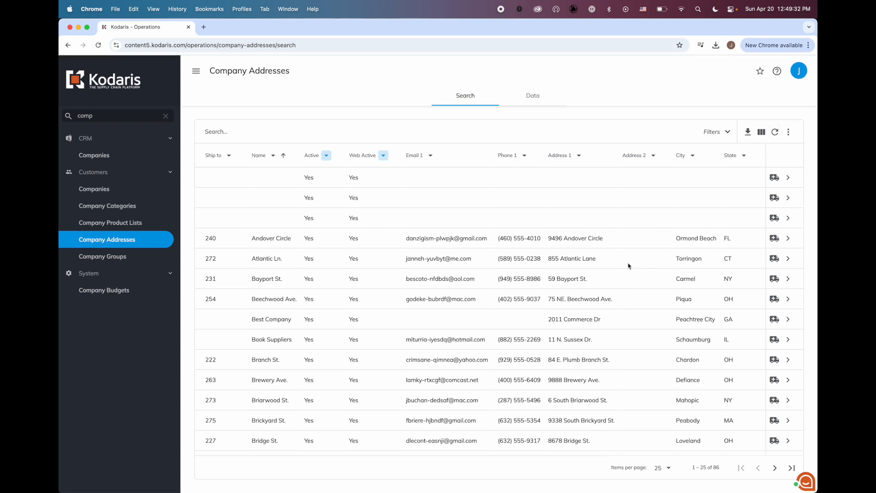
pyautogui.hscroll(5, 628, 266)
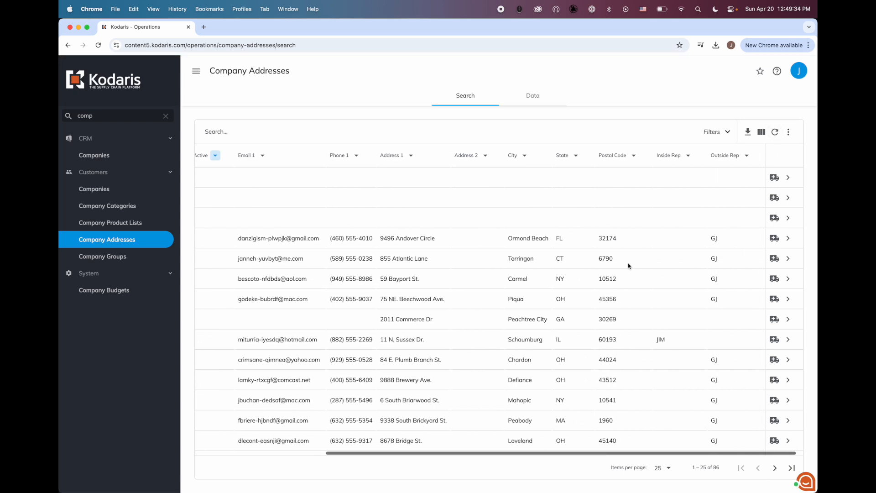
pyautogui.doubleClick(715, 237)
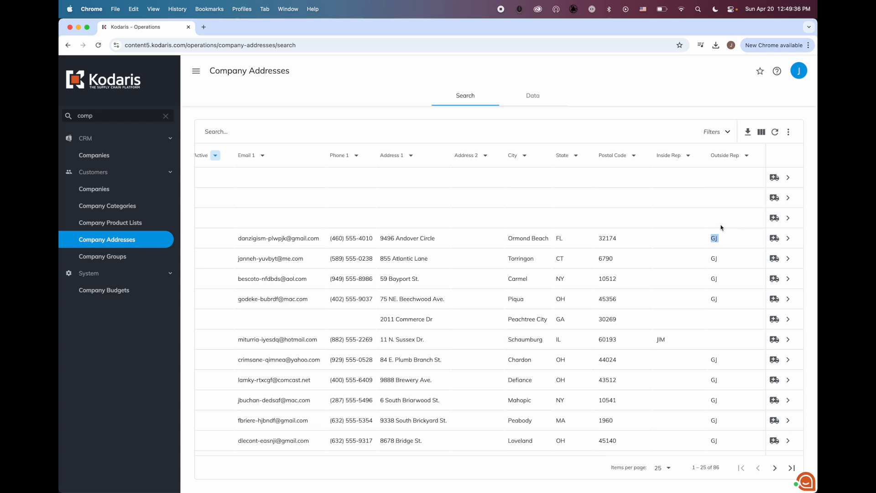
pyautogui.click(789, 239)
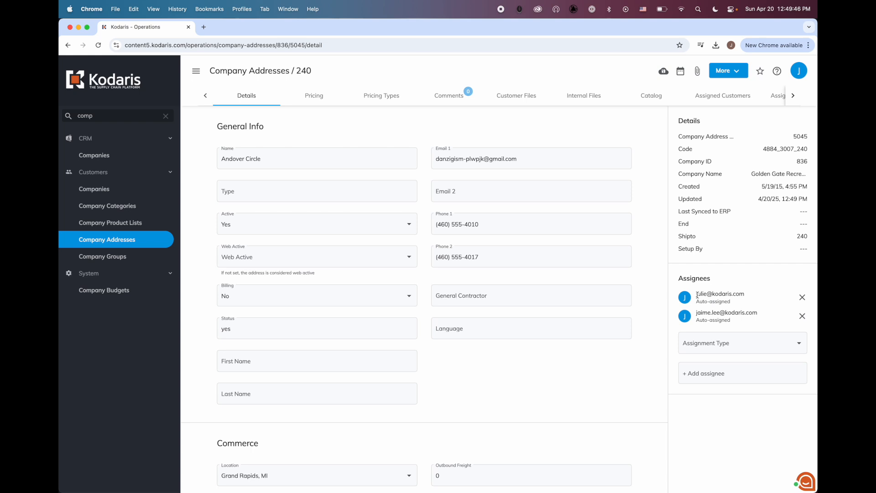
pyautogui.moveTo(695, 313); pyautogui.dragTo(759, 313)
# Replace the navigation filter text with 'empl'
pyautogui.click(700, 319)
pyautogui.click(107, 116)
pyautogui.press('super+a')
pyautogui.press('BackSpace')
pyautogui.write('empl')
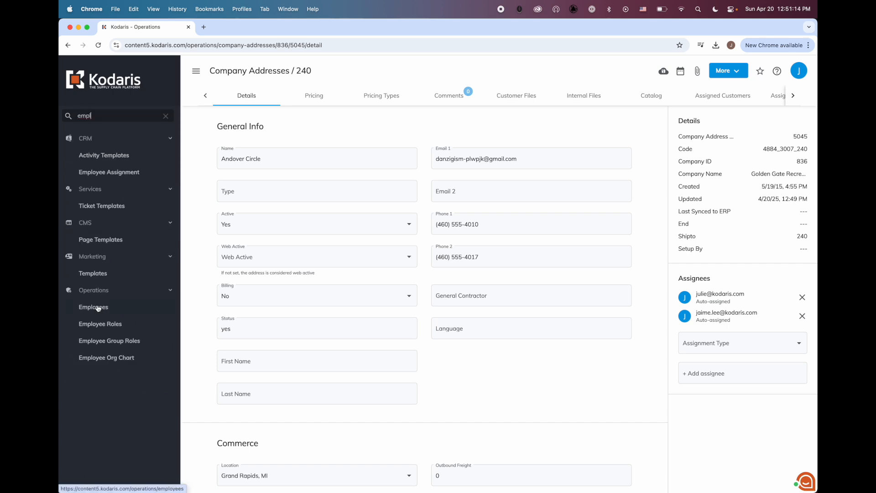
# Check the third employee's External ID is GJ, then return to the Employees list
pyautogui.click(97, 308)
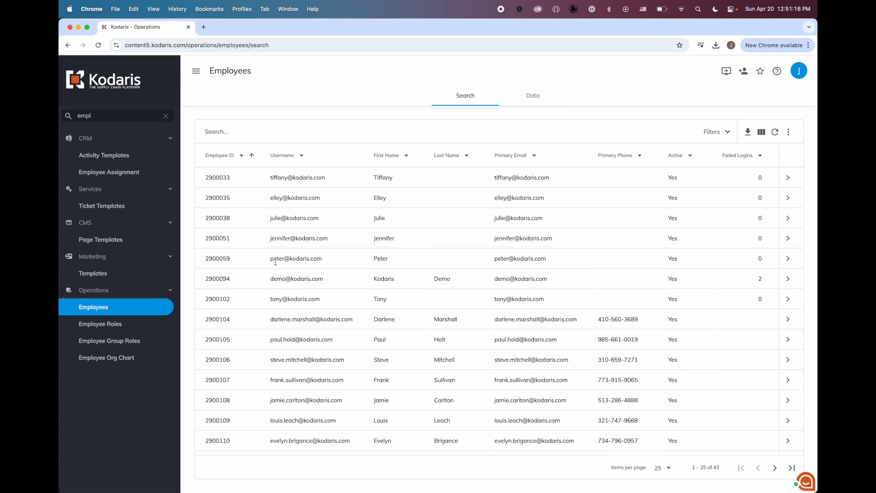
pyautogui.click(788, 218)
pyautogui.scroll(-10, 509, 271)
pyautogui.scroll(-7, 509, 271)
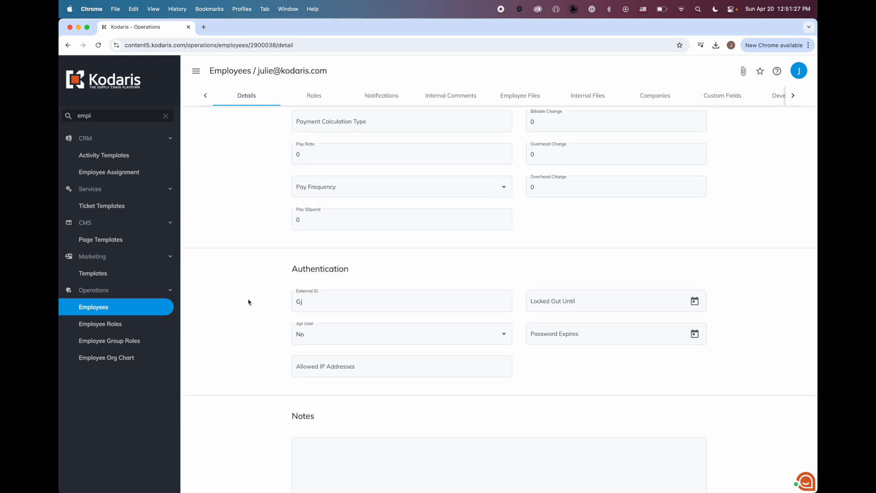
pyautogui.click(224, 71)
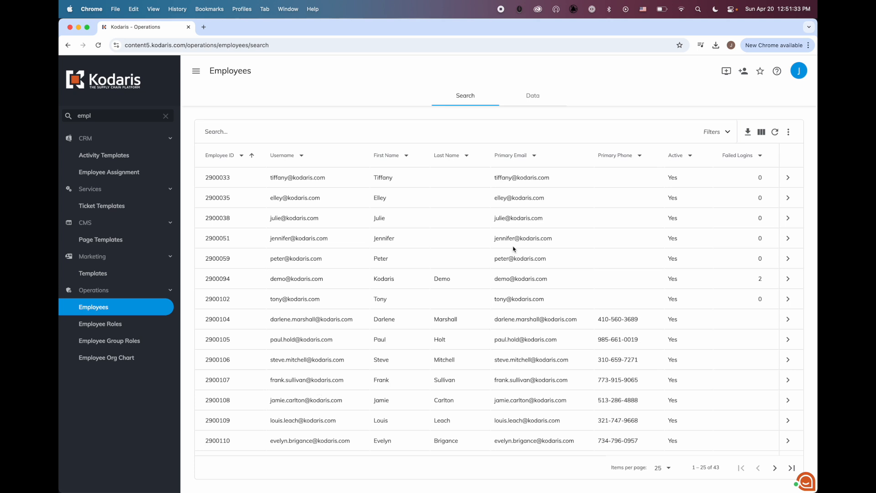
# Add the External ID column to the Employees Data grid and locate GJ in row 3
pyautogui.click(537, 101)
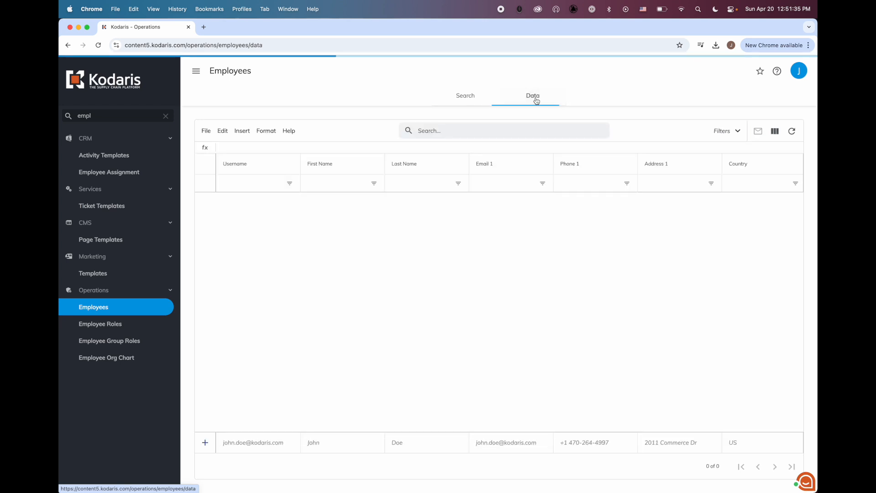
pyautogui.click(774, 132)
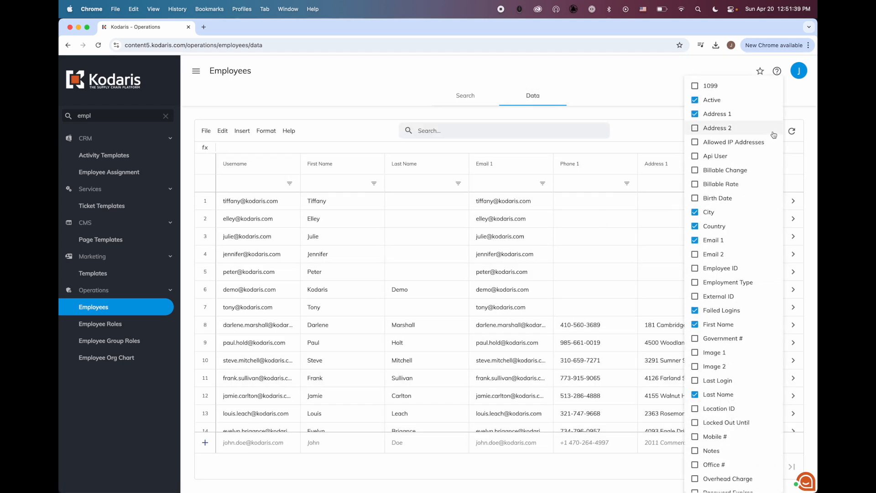
pyautogui.click(726, 297)
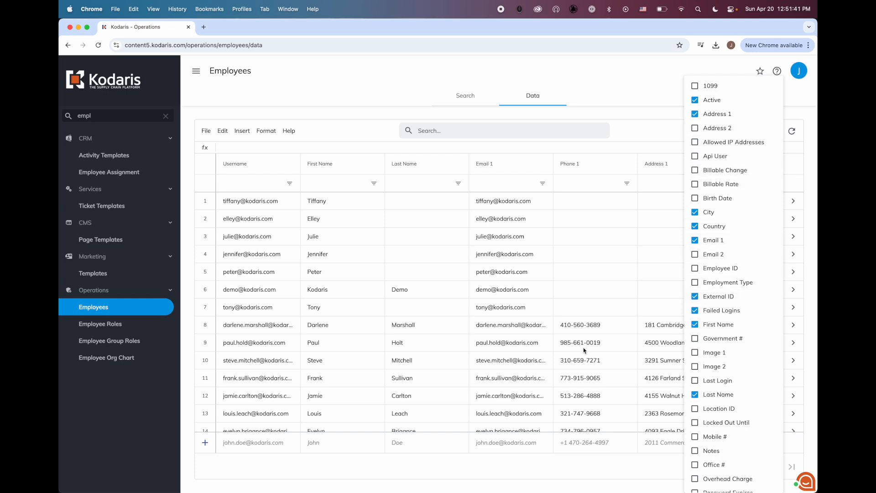
pyautogui.click(584, 350)
pyautogui.hscroll(10, 584, 351)
pyautogui.hscroll(4, 584, 350)
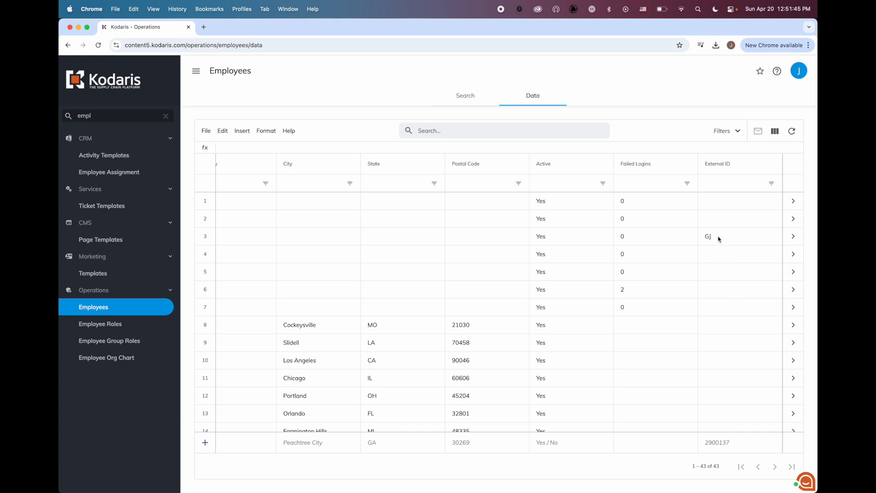
pyautogui.click(732, 237)
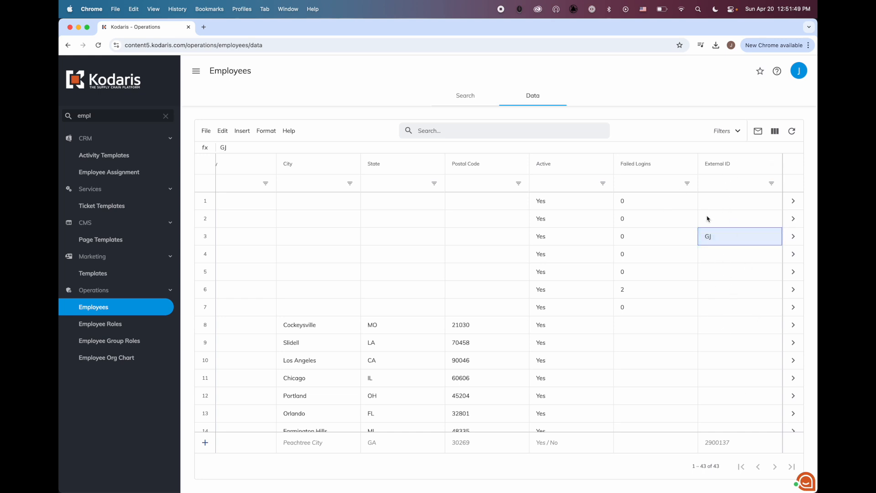
pyautogui.hscroll(-10, 722, 227)
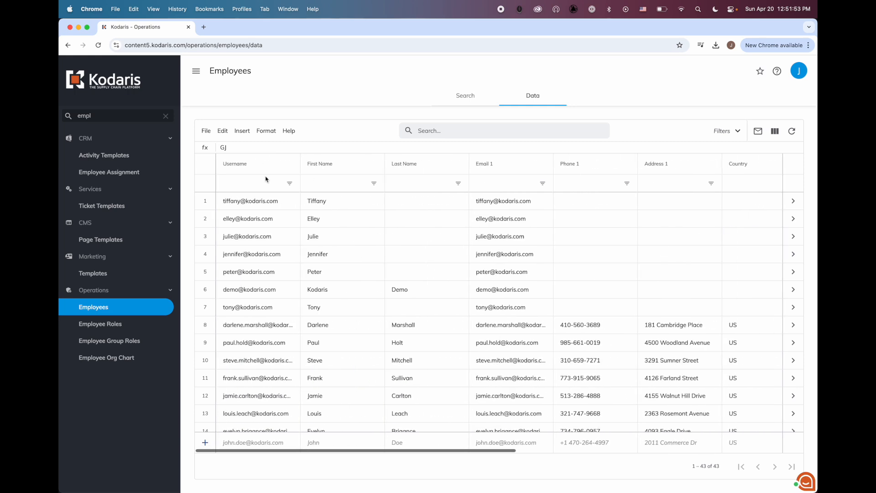
pyautogui.click(206, 132)
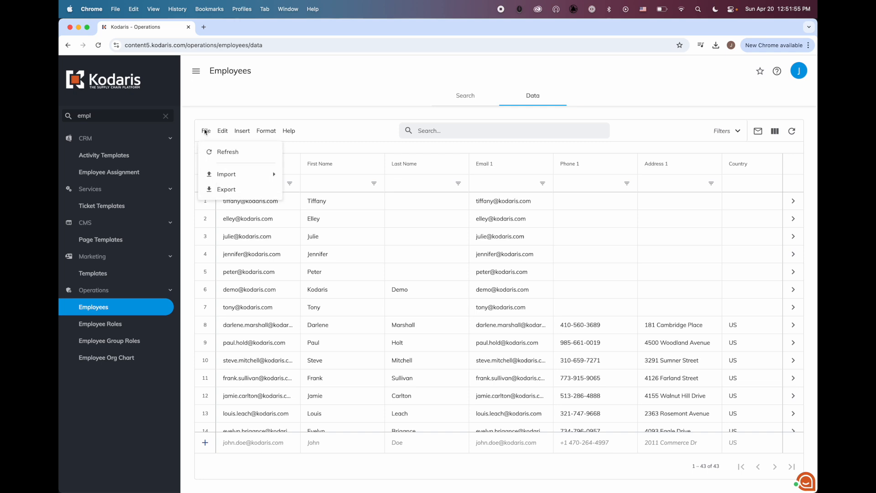
# Export the employee grid to CSV and save it as employee-export.csv
pyautogui.moveTo(232, 177)
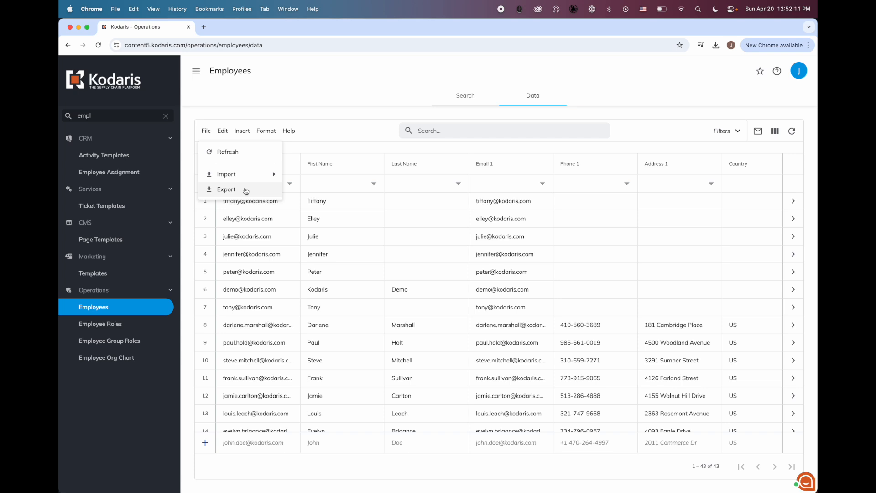
pyautogui.click(246, 190)
pyautogui.moveTo(398, 271); pyautogui.dragTo(314, 273)
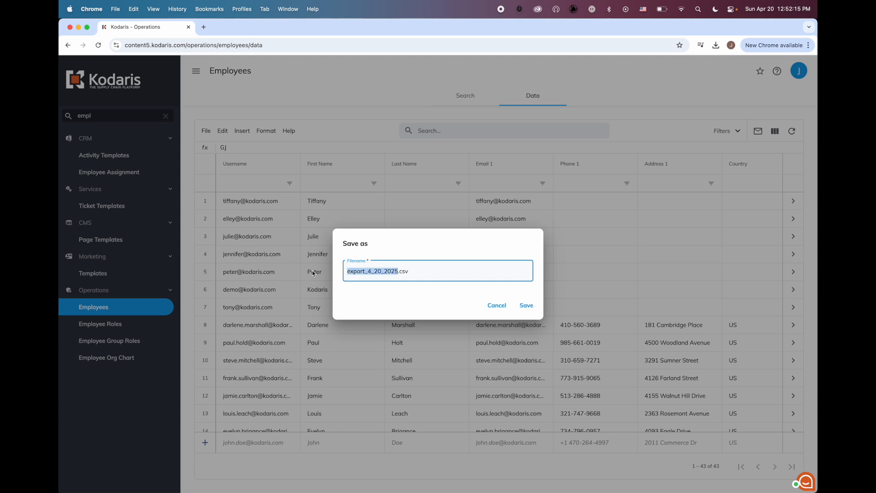
pyautogui.write('emplo')
pyautogui.write('yee-export')
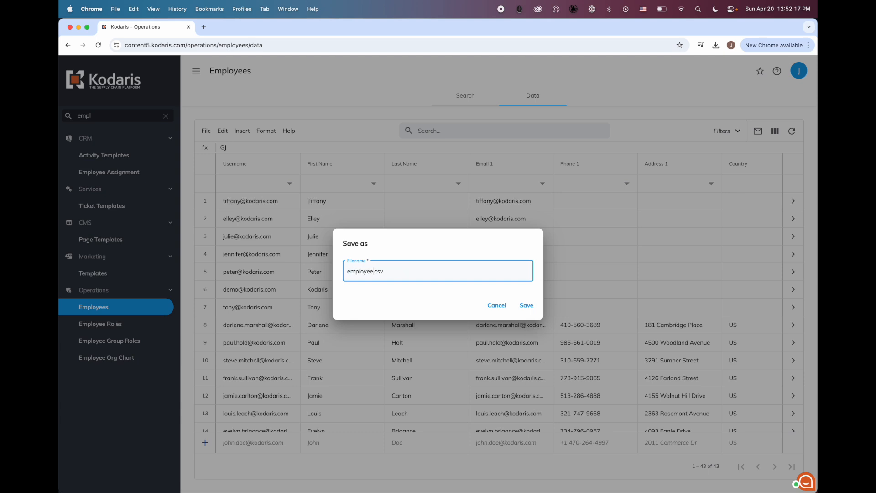
pyautogui.click(525, 305)
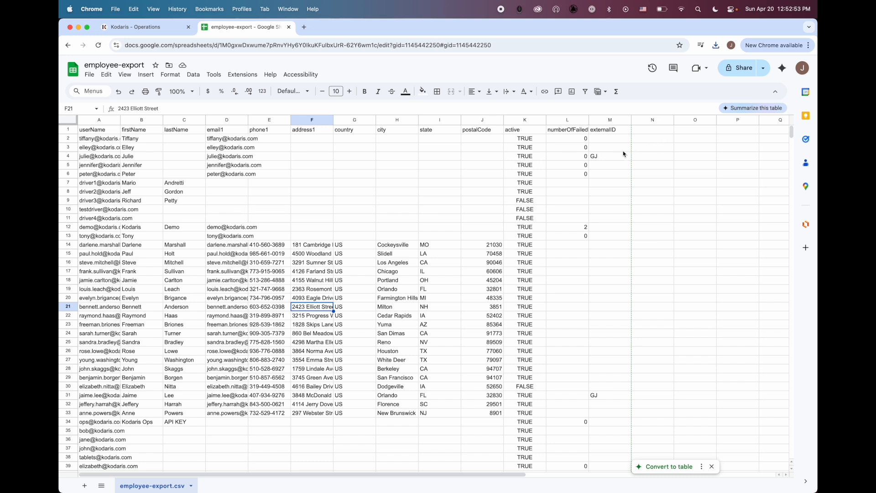
# Select the firstName column through column L and delete columns B–L
pyautogui.click(94, 119)
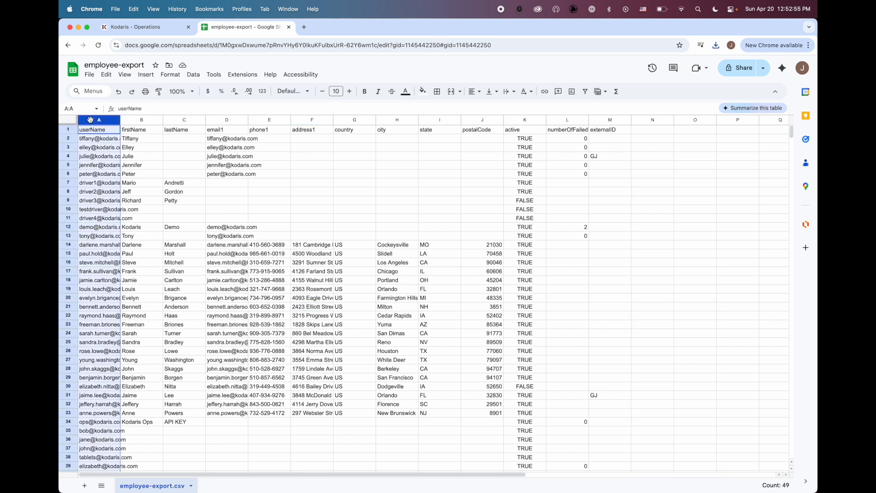
pyautogui.click(609, 120)
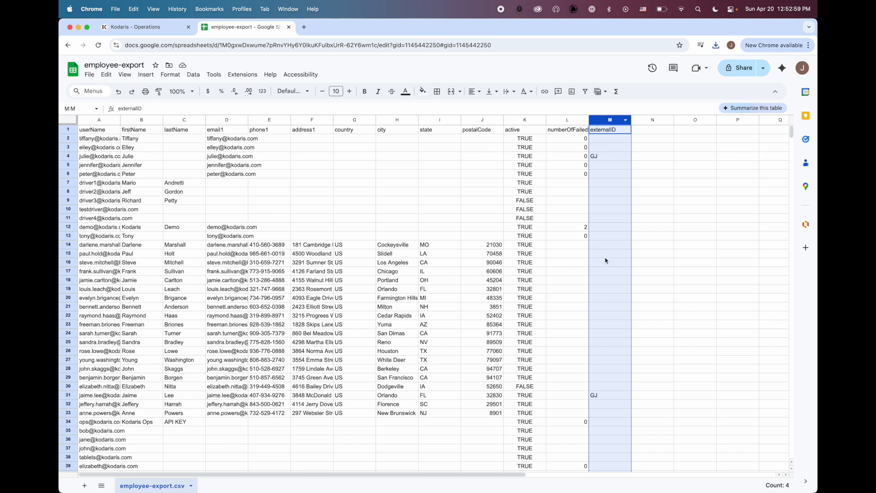
pyautogui.click(135, 119)
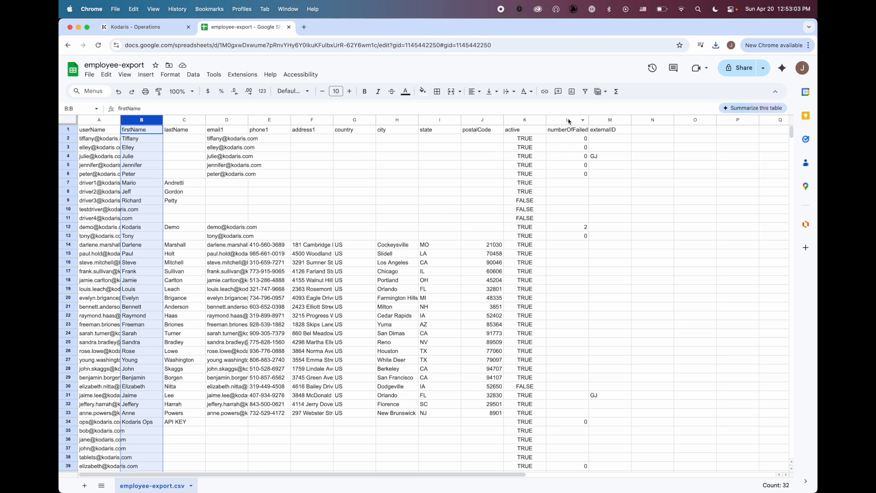
pyautogui.keyDown('shift'); pyautogui.click(569, 120); pyautogui.keyUp('shift')
pyautogui.rightClick(568, 120)
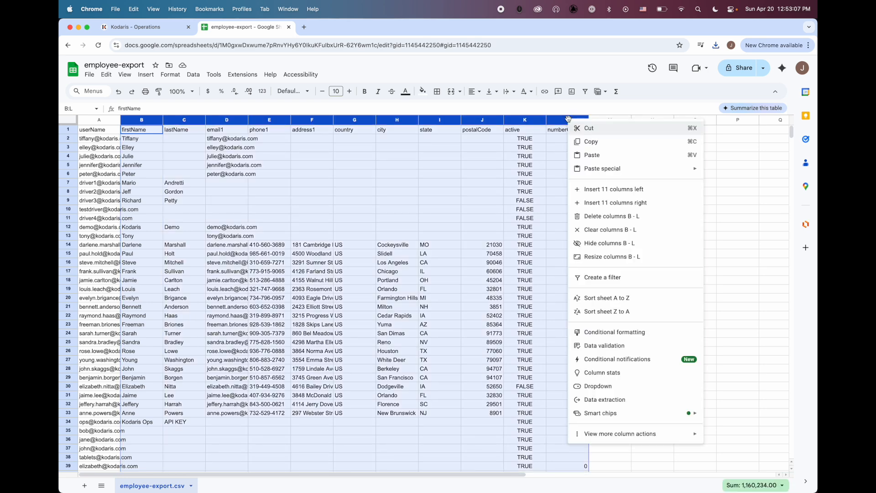
pyautogui.click(612, 218)
# Remove the leftover middle columns, widen column A for full emails, and select cell B2
pyautogui.click(328, 182)
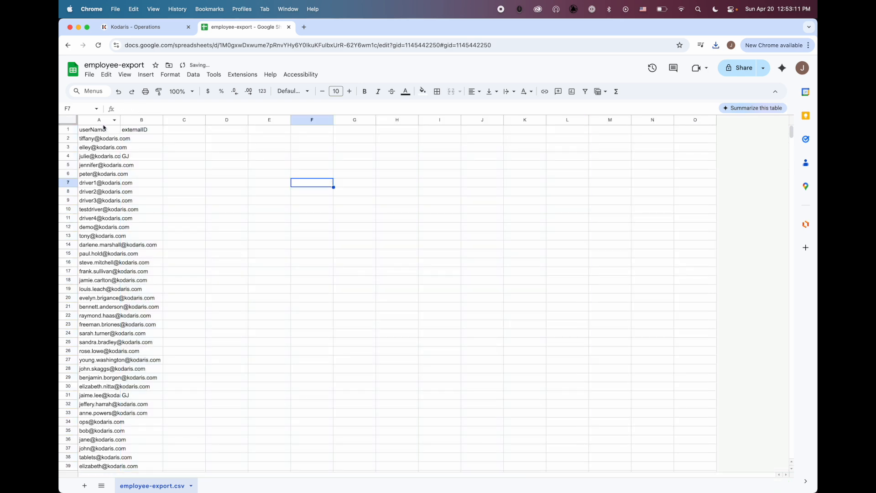
pyautogui.moveTo(120, 119); pyautogui.dragTo(230, 120)
pyautogui.moveTo(163, 119); pyautogui.dragTo(177, 119)
pyautogui.click(203, 139)
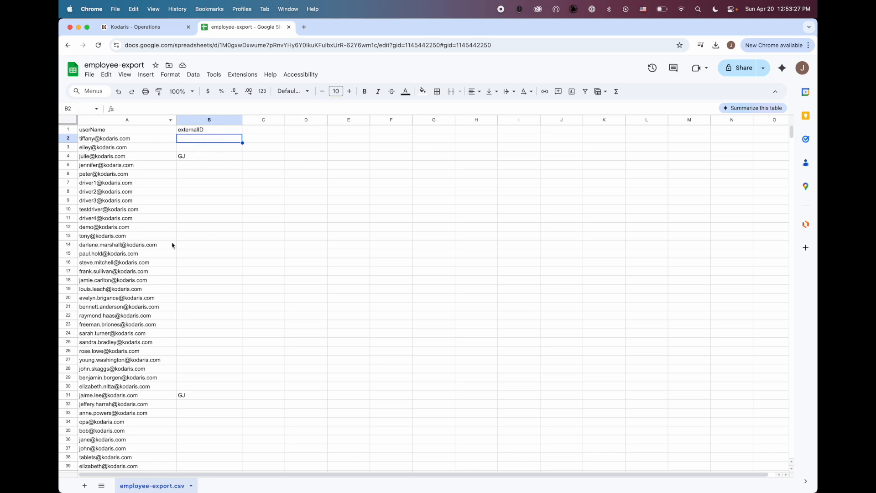
pyautogui.click(87, 132)
pyautogui.click(240, 130)
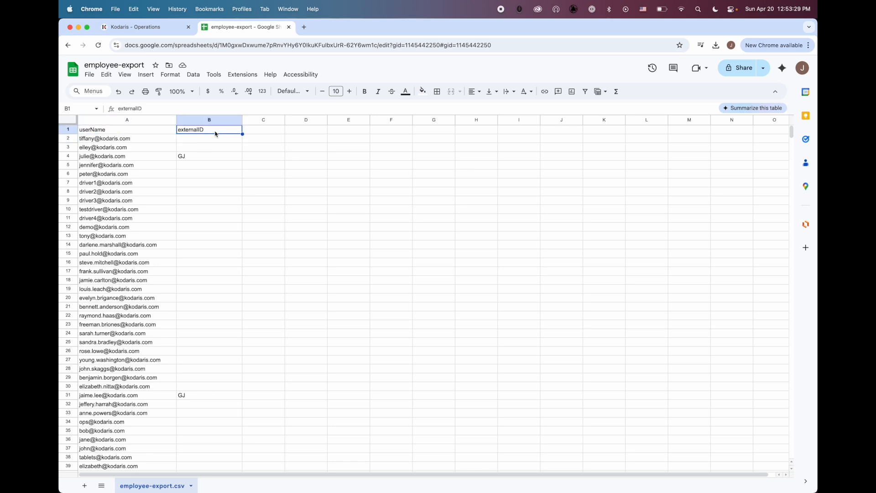
pyautogui.click(189, 138)
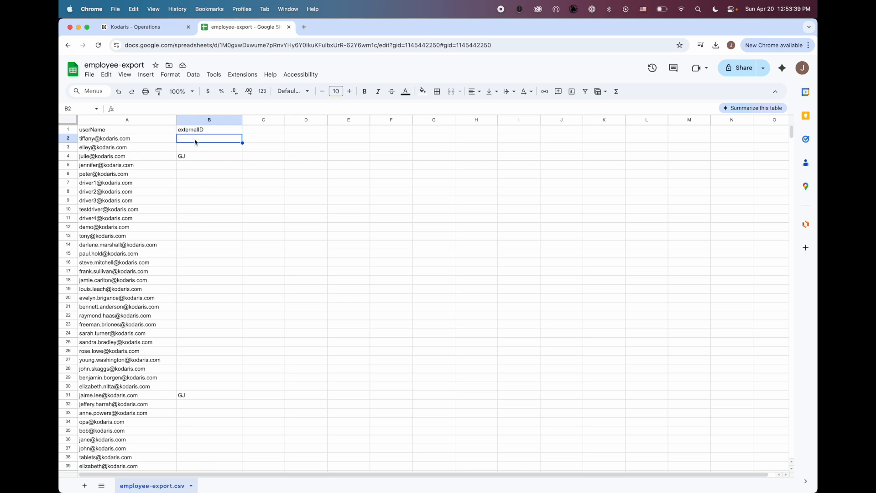
# Enter external IDs JN, JH, JD, JK, JL and JG in column B, skipping the existing GJ
pyautogui.write('JN')
pyautogui.press('Return')
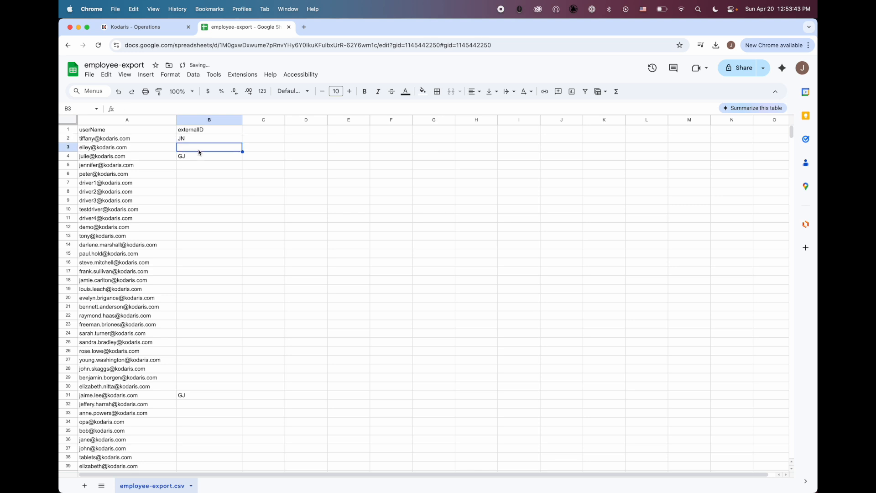
pyautogui.write('JH')
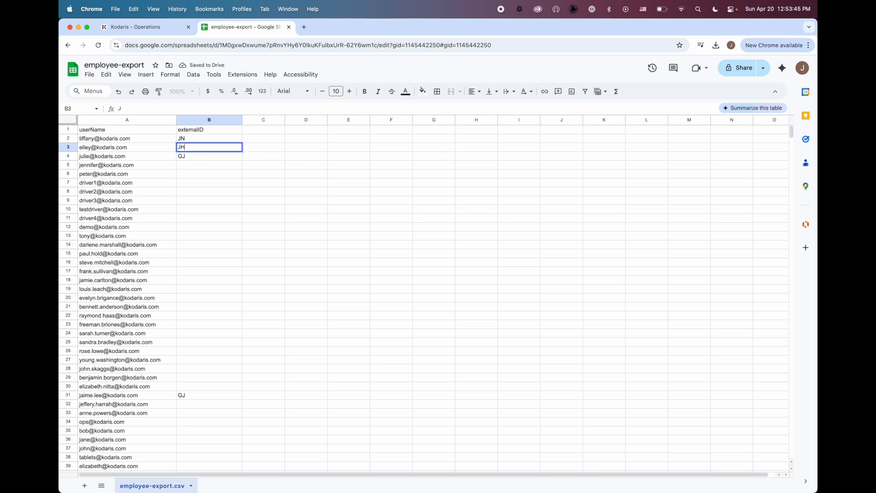
pyautogui.click(206, 168)
pyautogui.write('JD')
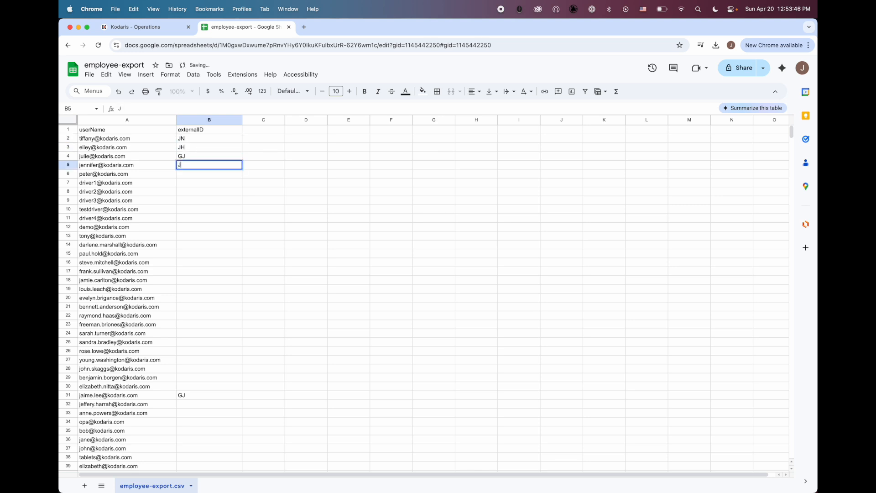
pyautogui.click(206, 177)
pyautogui.write('JK')
pyautogui.click(209, 183)
pyautogui.write('JL')
pyautogui.click(211, 192)
pyautogui.write('JG')
pyautogui.click(229, 239)
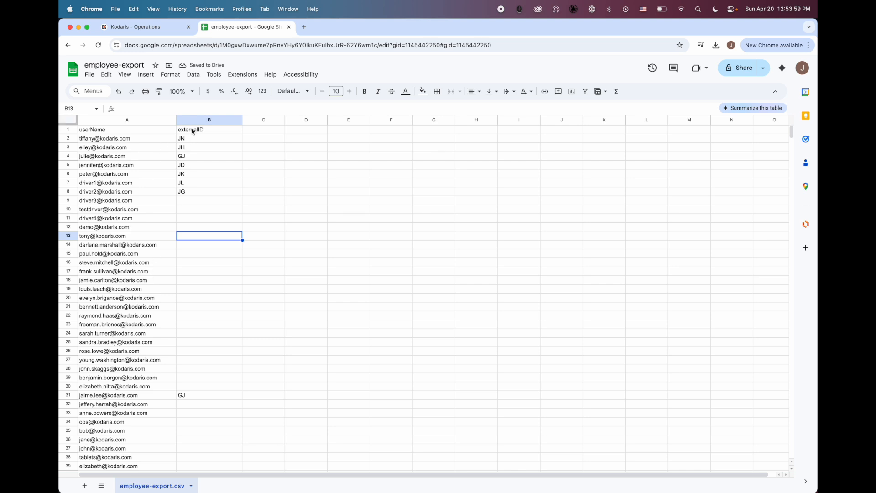
# Download the sheet as Comma Separated Values (.csv) and return to Kodaris
pyautogui.click(90, 74)
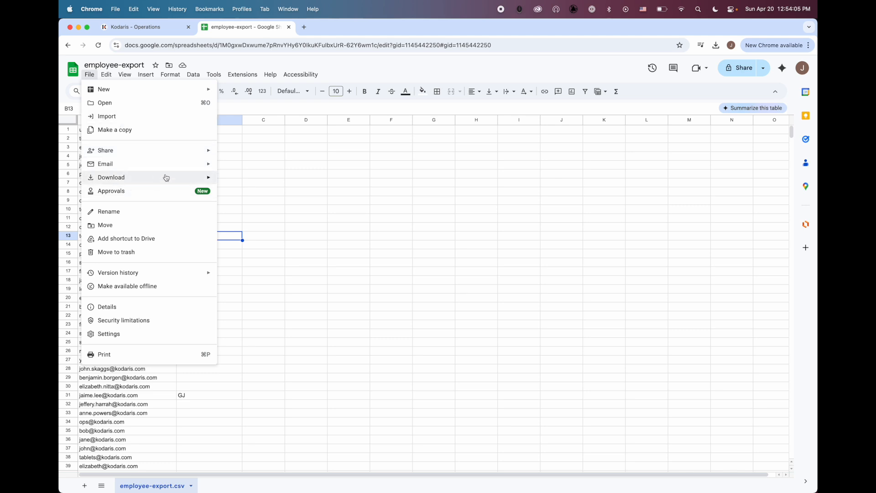
pyautogui.moveTo(164, 177)
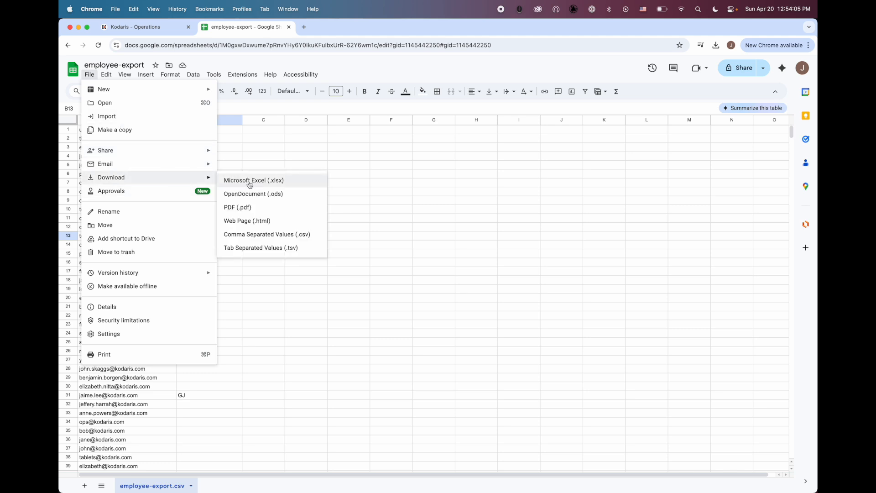
pyautogui.click(285, 236)
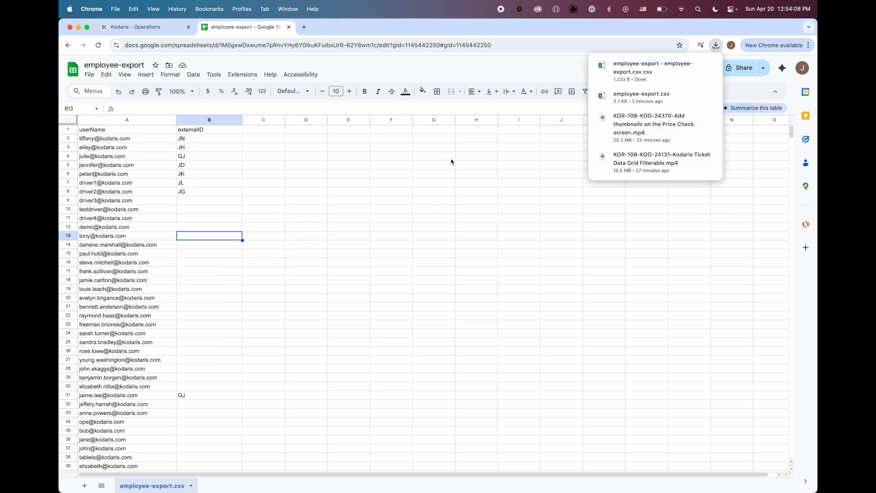
pyautogui.click(468, 68)
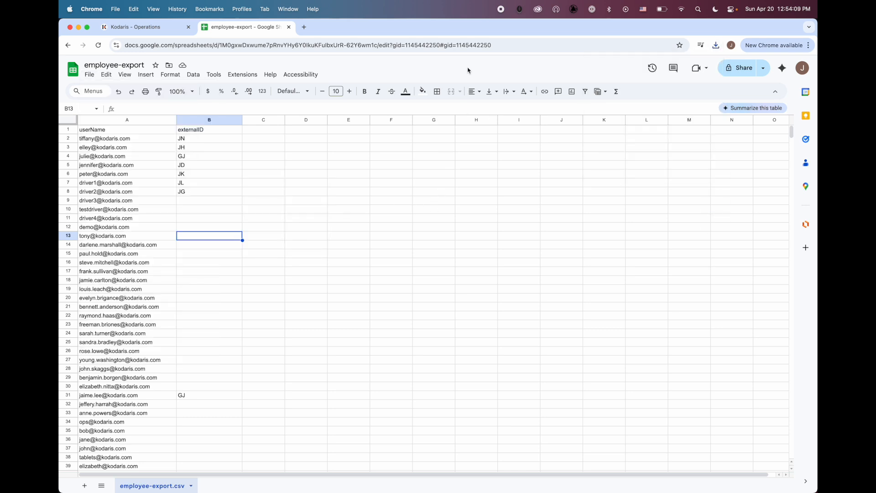
pyautogui.click(151, 29)
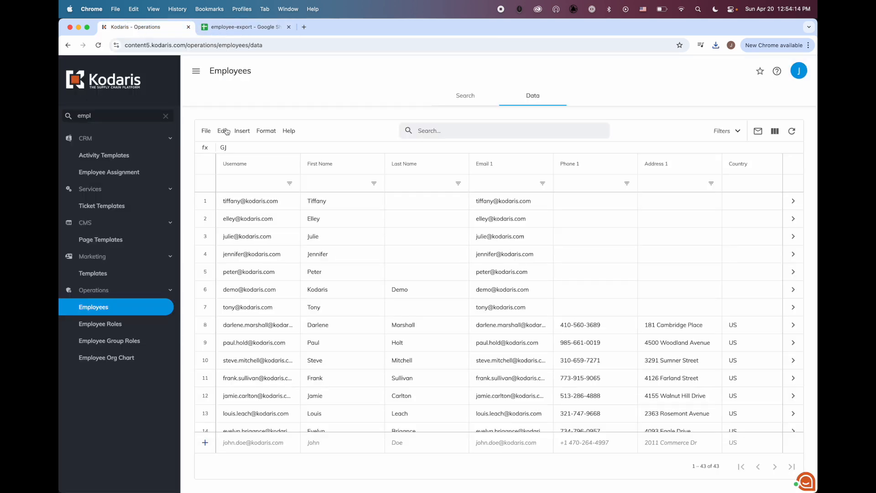
# Import the downloaded employee CSV into the Employees Data grid as Update Only
pyautogui.click(207, 131)
pyautogui.moveTo(221, 174)
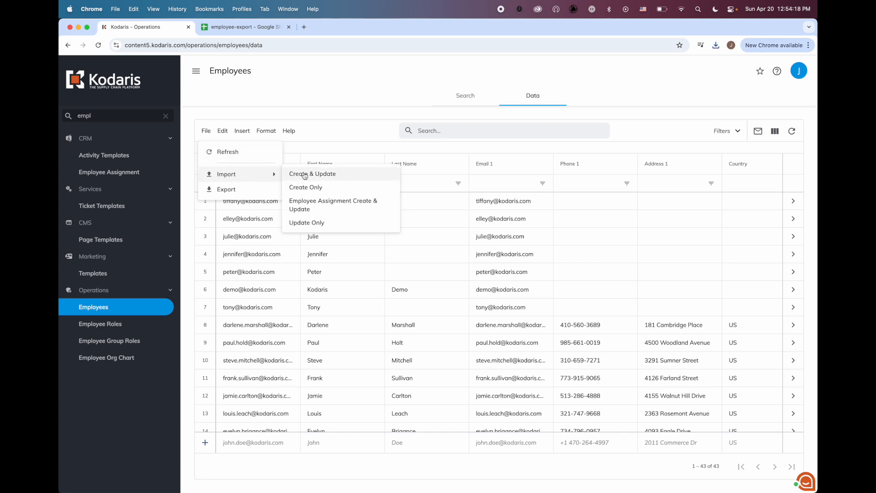
pyautogui.click(328, 224)
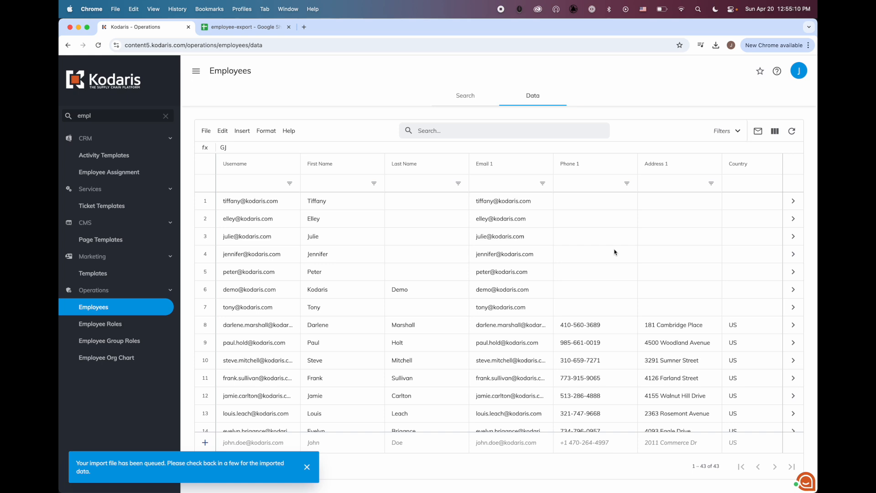
# Scroll the Employees grid to the External ID column and check the imported JK value in row 5
pyautogui.hscroll(10, 614, 252)
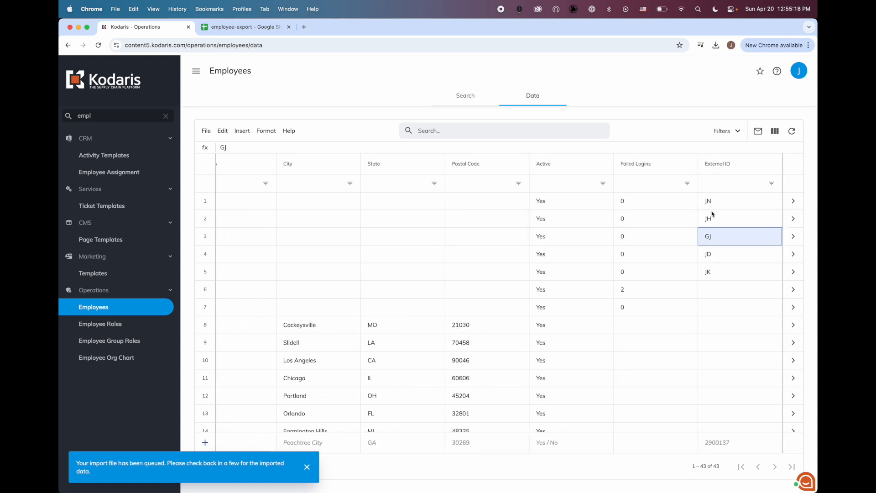
pyautogui.click(724, 276)
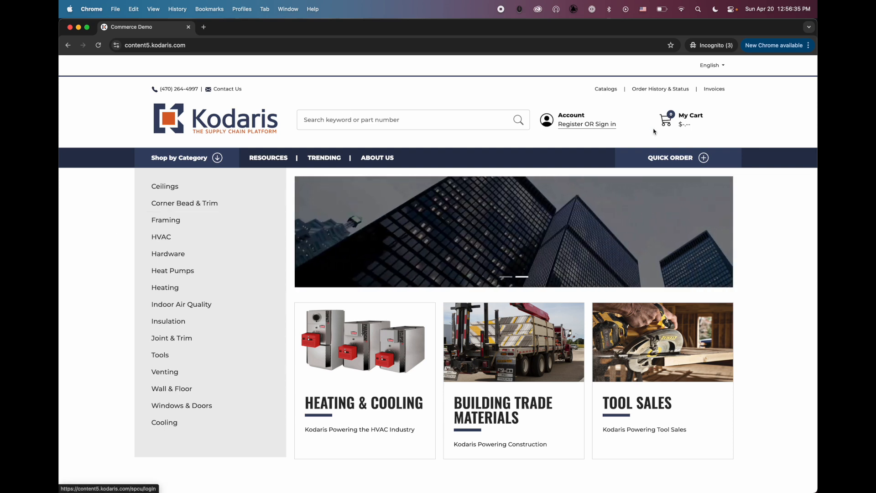
# Sign in to the storefront with the employee's e-mail and password, then open My Cart
pyautogui.click(570, 123)
pyautogui.click(544, 188)
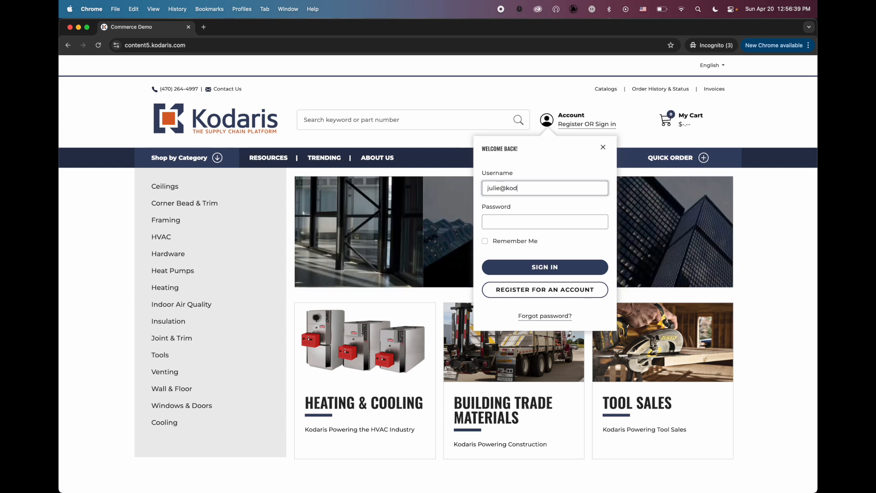
pyautogui.press('Tab')
pyautogui.write('•••••••••••')
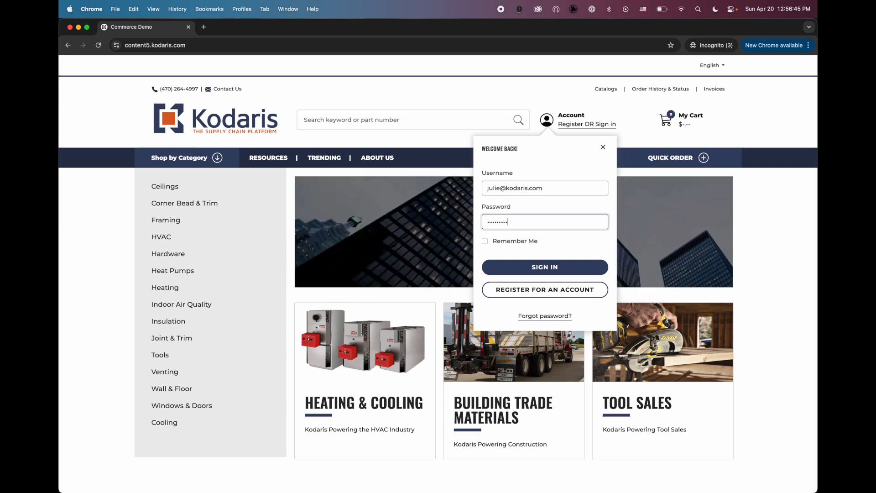
pyautogui.press('Return')
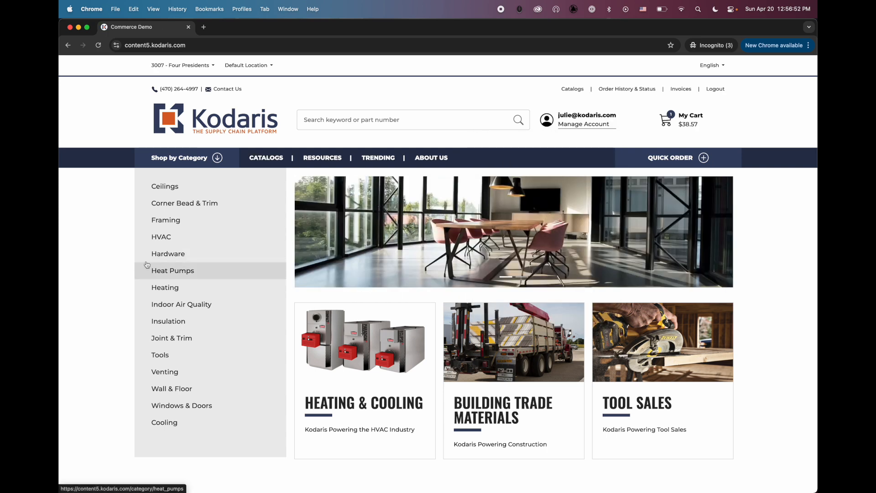
pyautogui.click(681, 124)
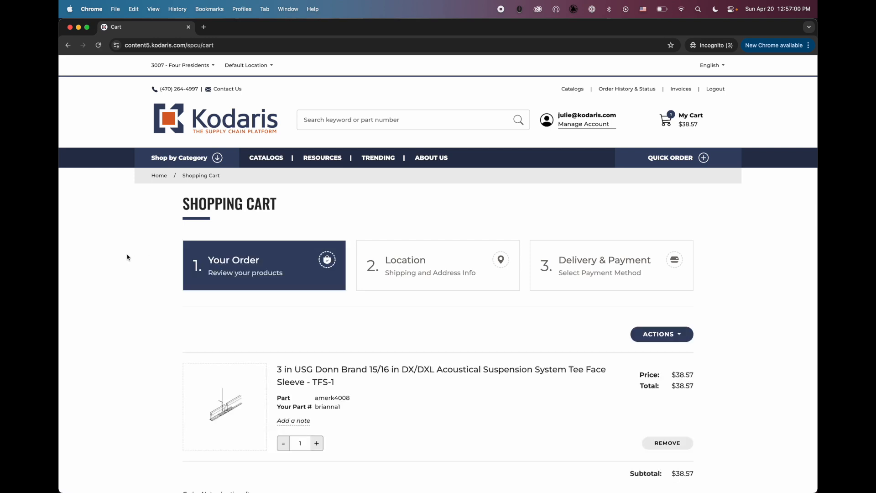
# Advance the checkout from the cart to the Location step
pyautogui.scroll(-5, 127, 256)
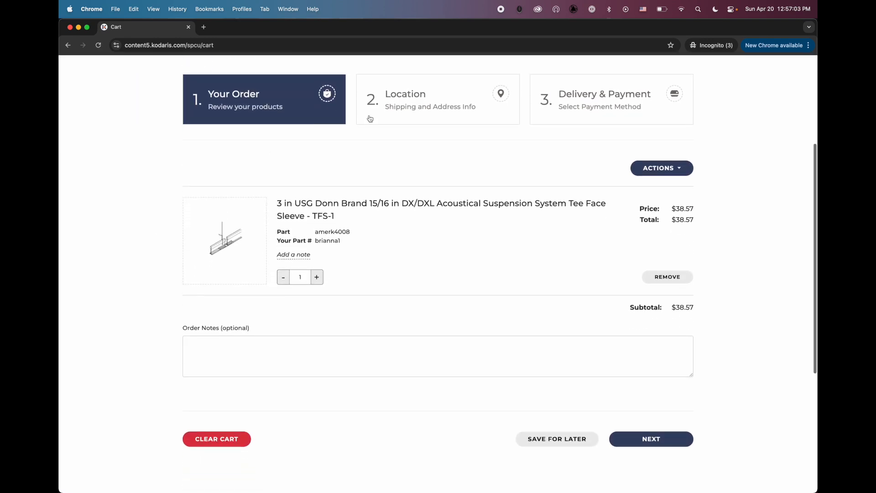
pyautogui.click(426, 92)
pyautogui.scroll(1, 408, 118)
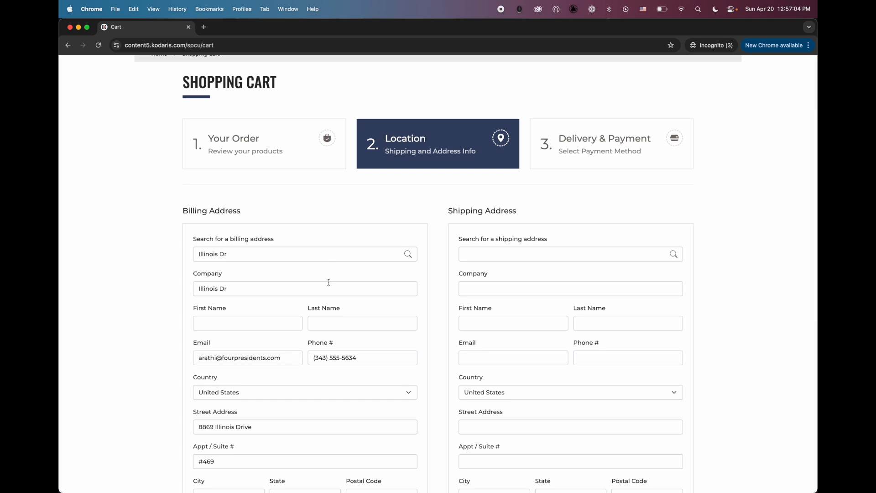
pyautogui.scroll(-2, 326, 280)
# Fill in the billing contact's first and last name, then bring up the saved shipping address search
pyautogui.click(250, 276)
pyautogui.write('Julie')
pyautogui.click(315, 280)
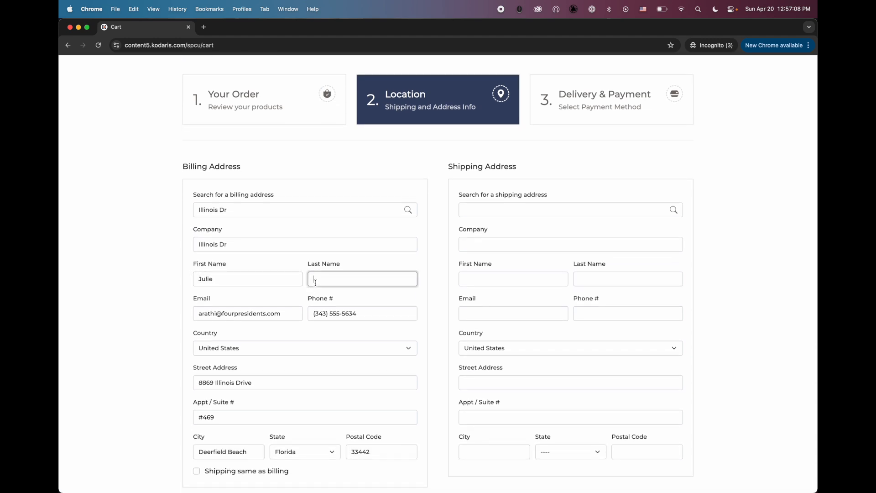
pyautogui.write('D')
pyautogui.scroll(-1, 508, 172)
pyautogui.click(510, 176)
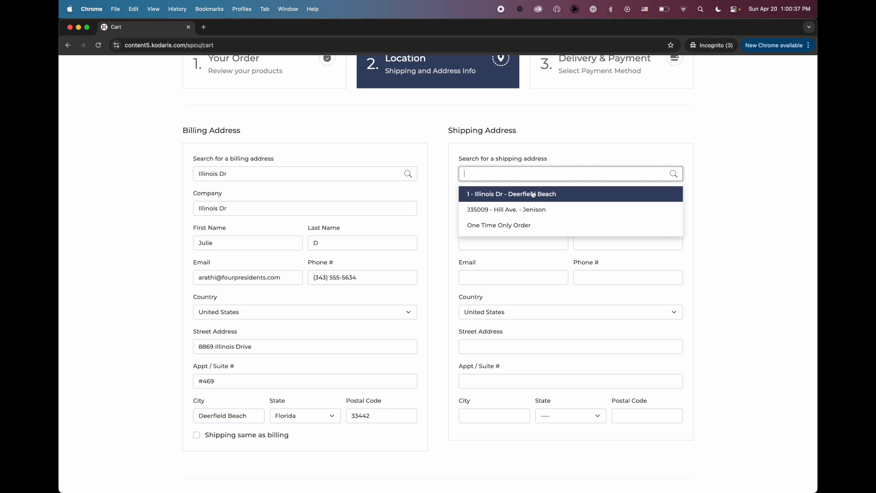
# Ship to the first saved address with the sales rep contact and continue to delivery and payment
pyautogui.click(516, 194)
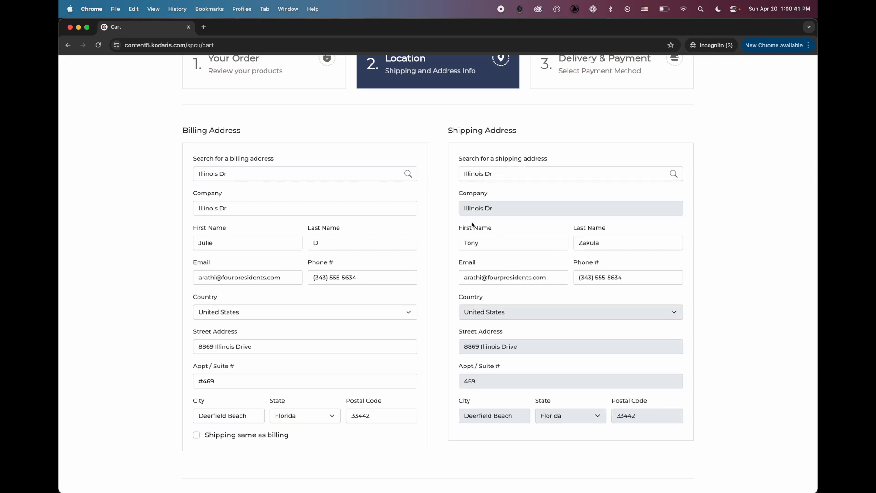
pyautogui.scroll(-4, 499, 265)
pyautogui.click(638, 353)
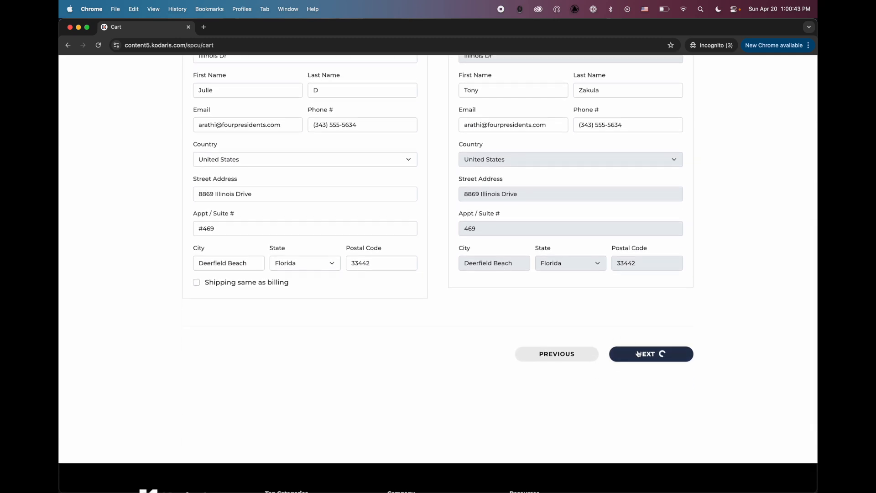
# Enter purchase order number TEST and place the order under Pay with PO
pyautogui.scroll(-2, 370, 364)
pyautogui.click(305, 260)
pyautogui.write('TEST')
pyautogui.click(176, 300)
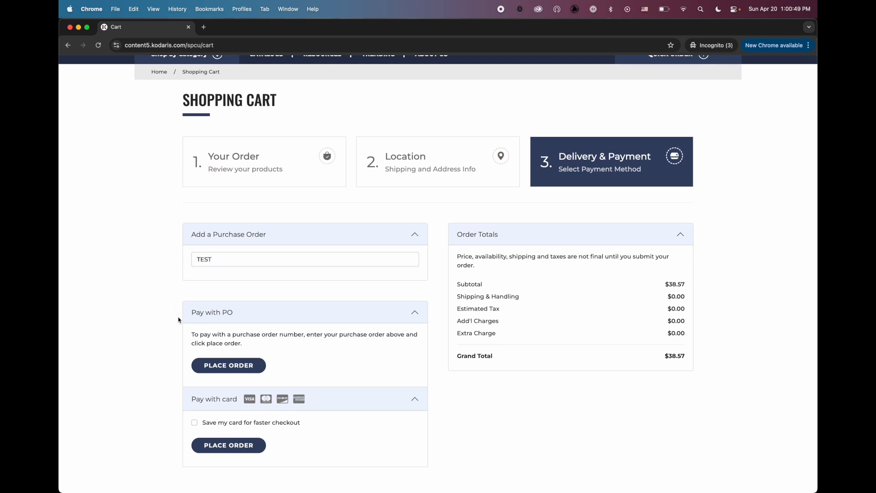
pyautogui.click(239, 369)
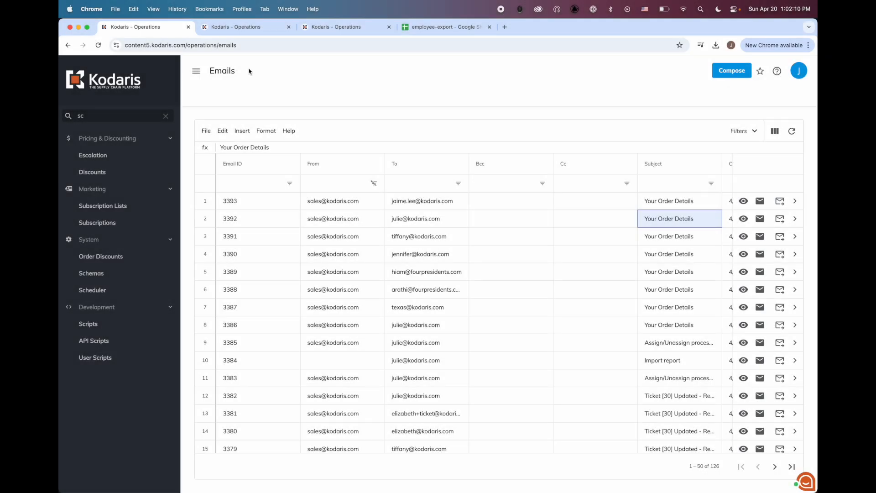
# In the Emails log, select the two newest 'Your Order Details' rows and preview the top one
pyautogui.doubleClick(211, 70)
pyautogui.moveTo(201, 201); pyautogui.dragTo(208, 223)
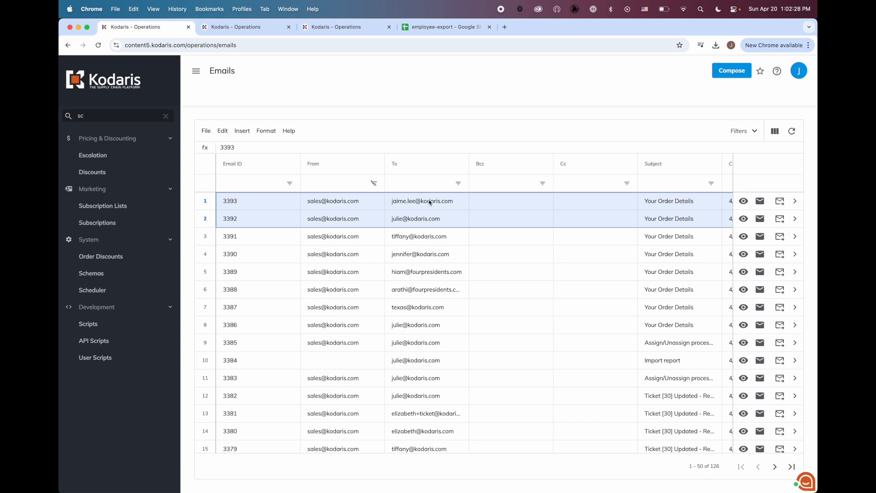
pyautogui.click(743, 202)
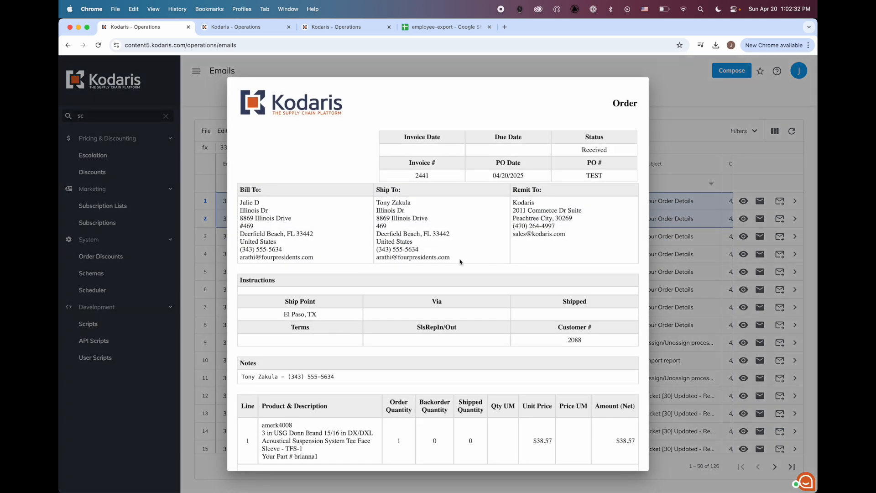